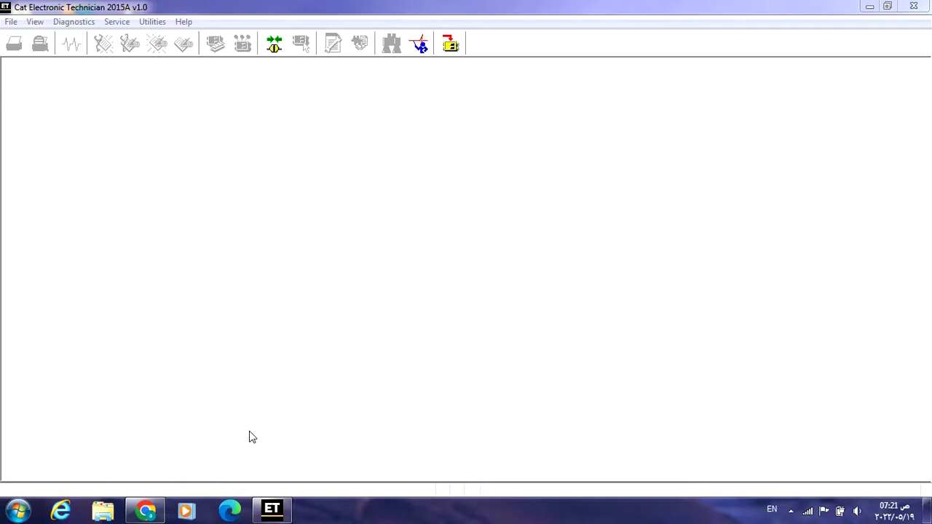
Connect without licensing the program and choose to work in Trainer mode.
click(274, 44)
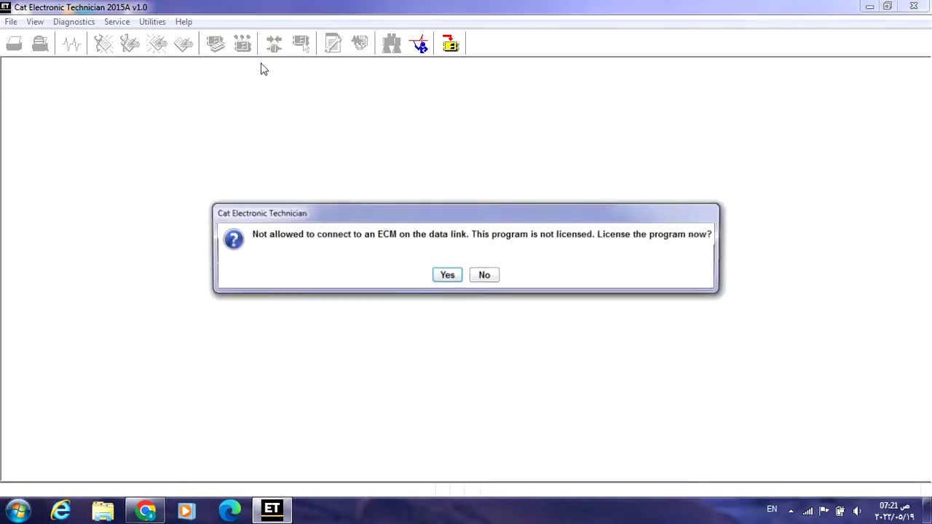
click(485, 276)
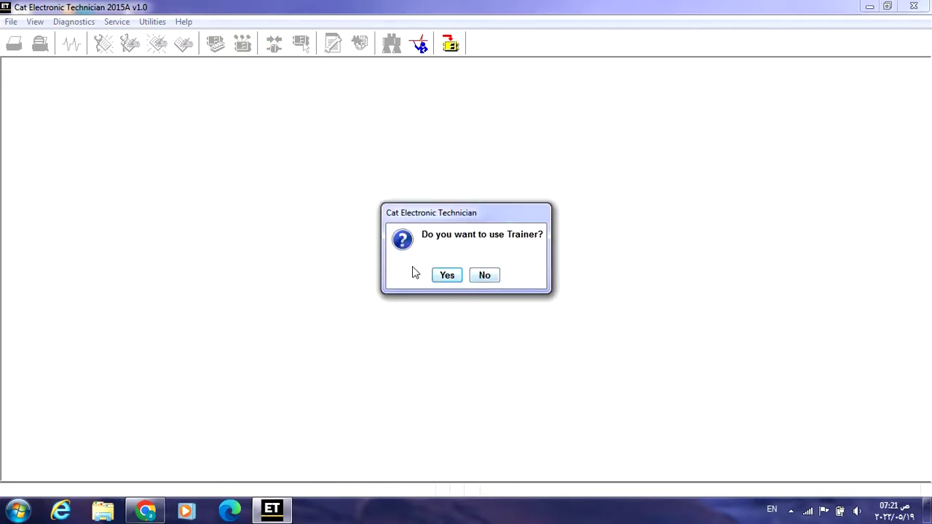
click(446, 276)
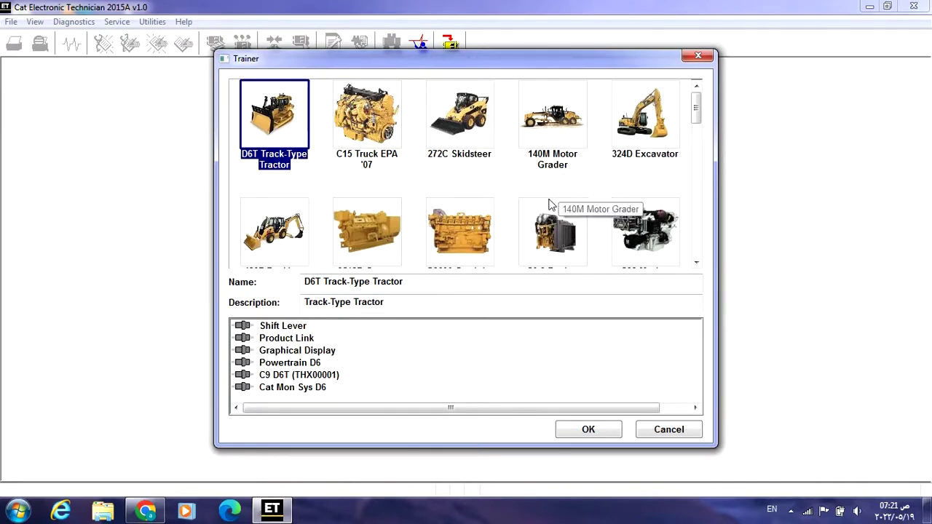
Select the 140M Motor Grader training machine and confirm it.
click(573, 131)
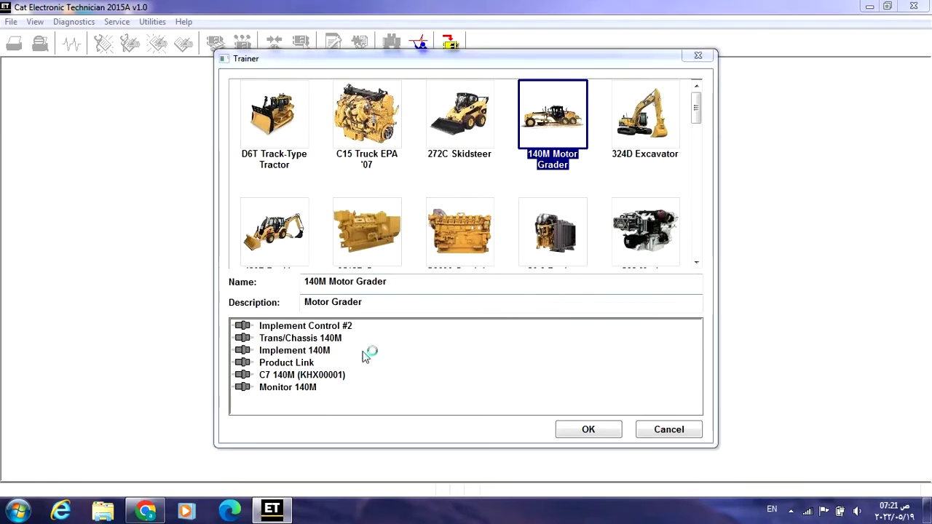
click(590, 433)
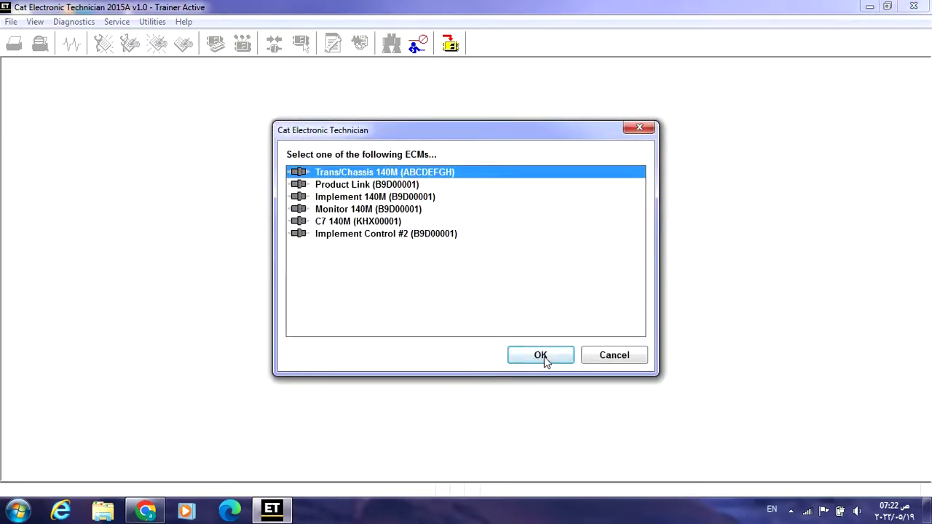
Connect to the Trans/Chassis 140M ECM to view the six-module ECM Summary.
click(540, 354)
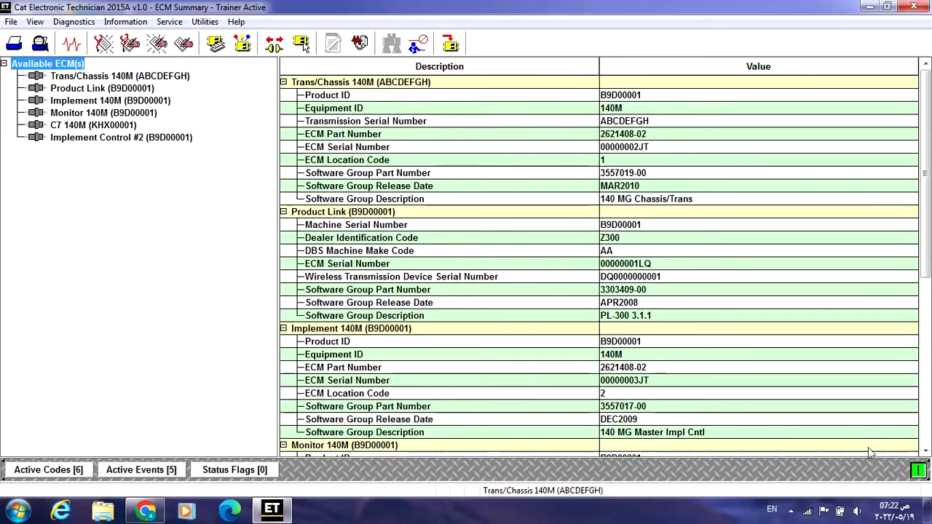
click(177, 26)
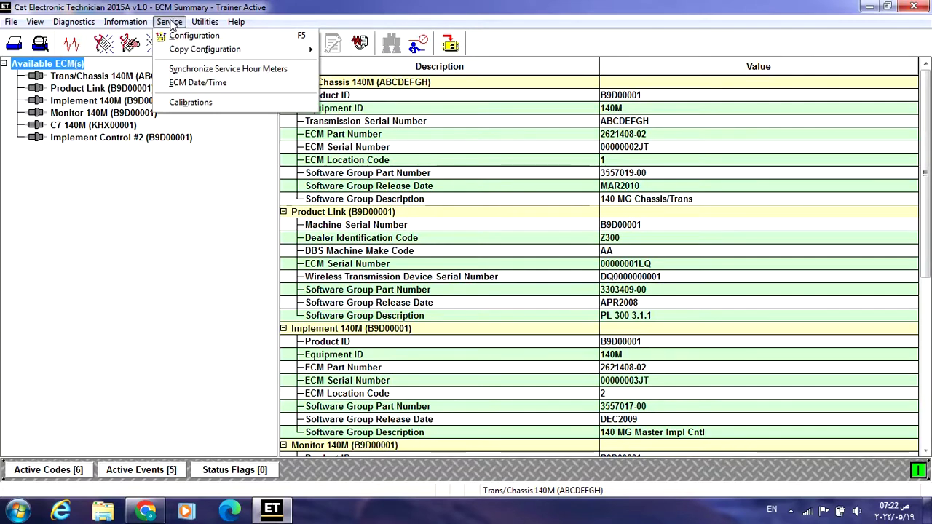
Open Service > Copy Configuration > ECM Replacement for the Trans/Chassis 140M.
mouse_move(219, 50)
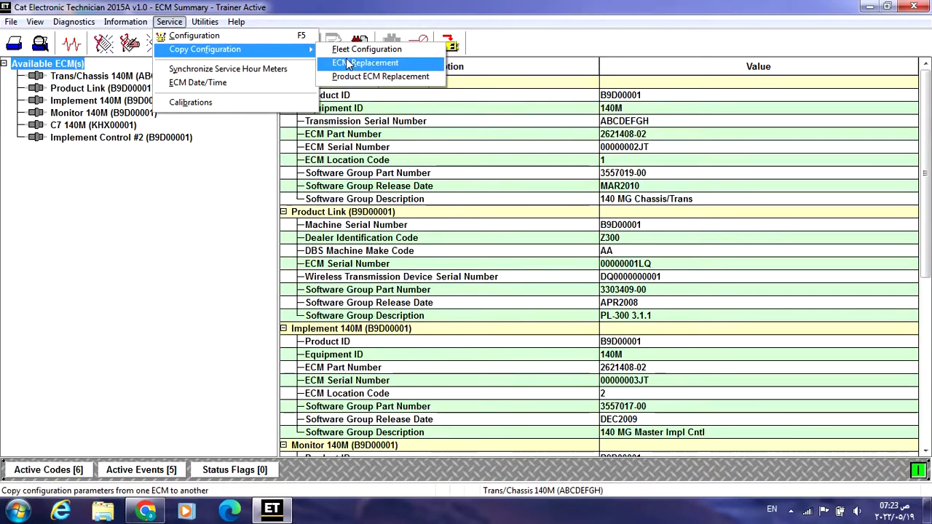
click(349, 64)
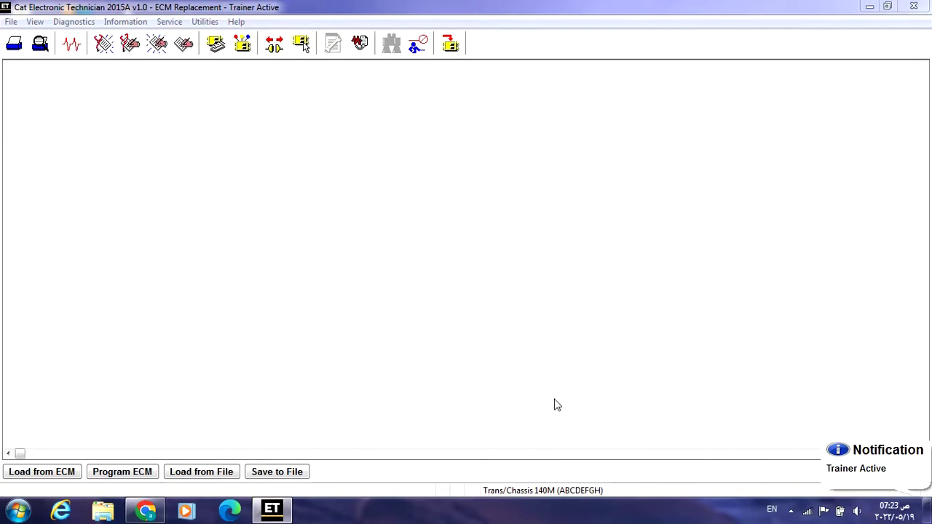
Skip opening a file and download Trans/Chassis 140M configuration and totals from the ECM.
key(ctrl+o)
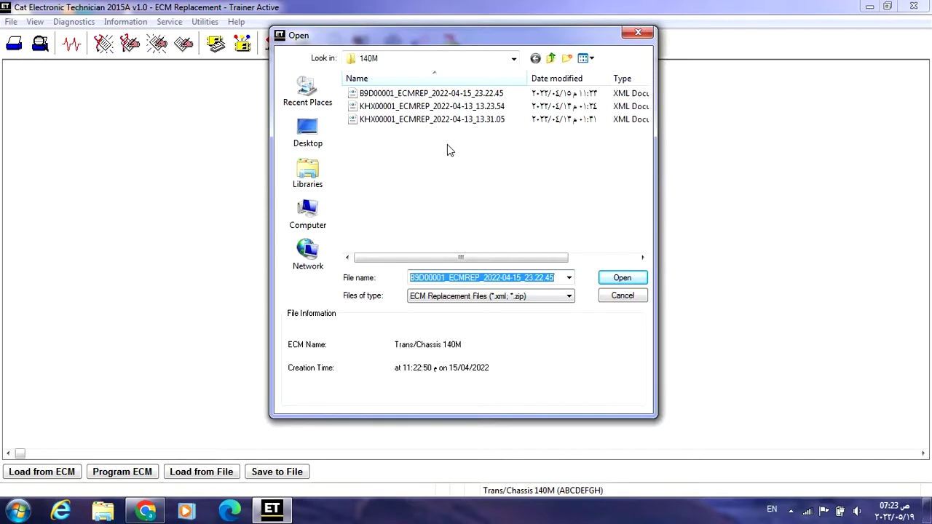
click(619, 298)
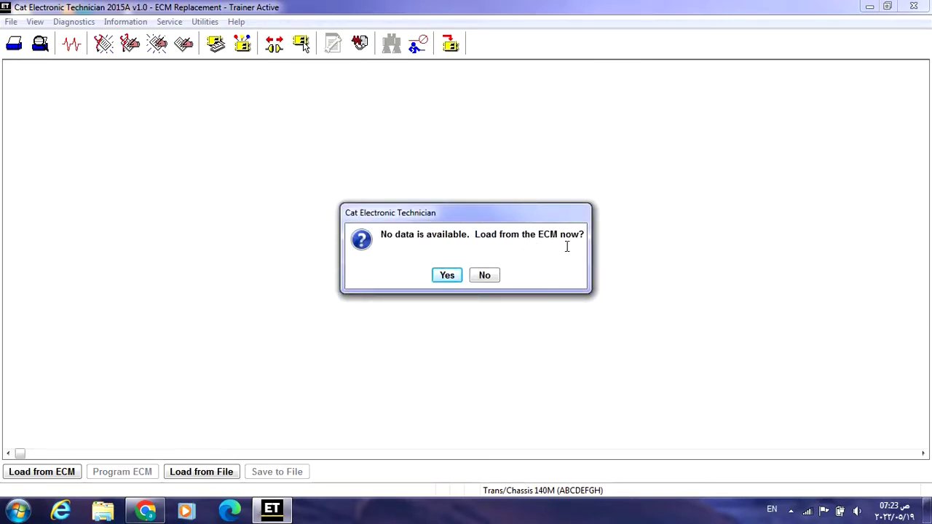
click(447, 275)
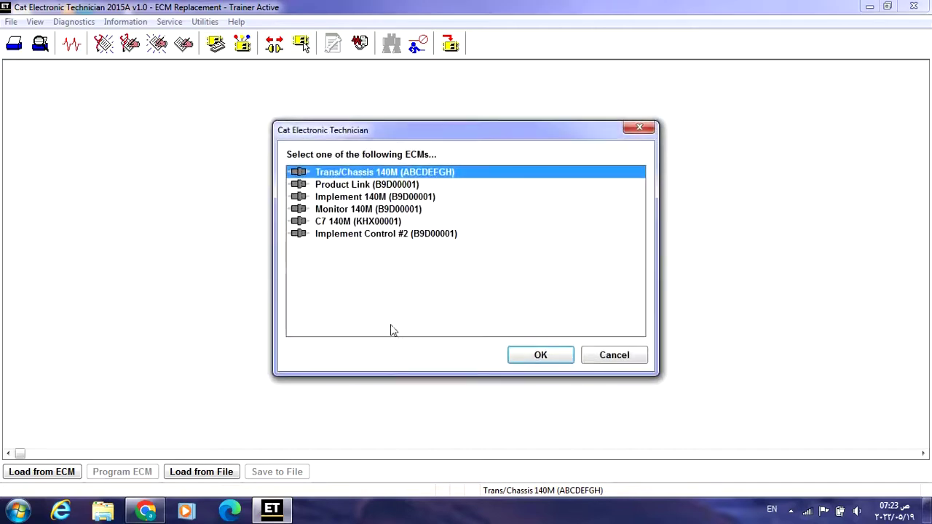
click(539, 356)
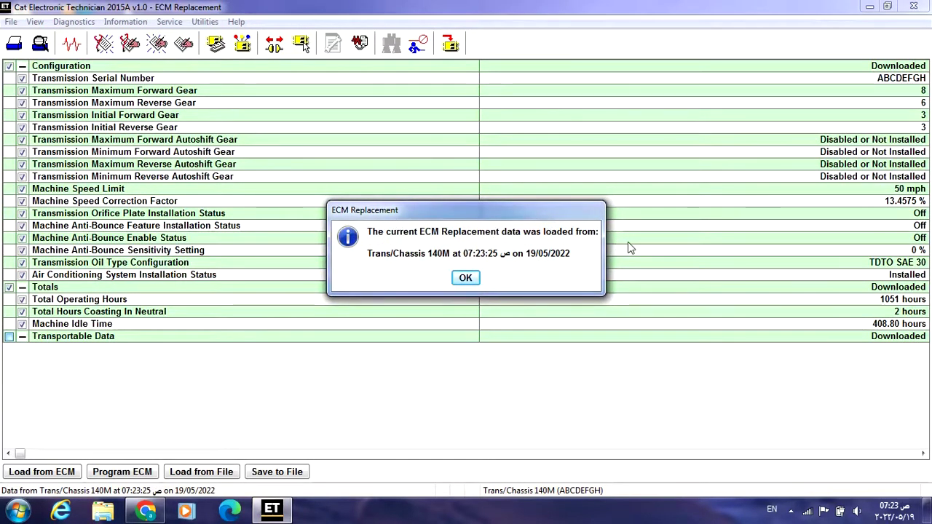
click(470, 279)
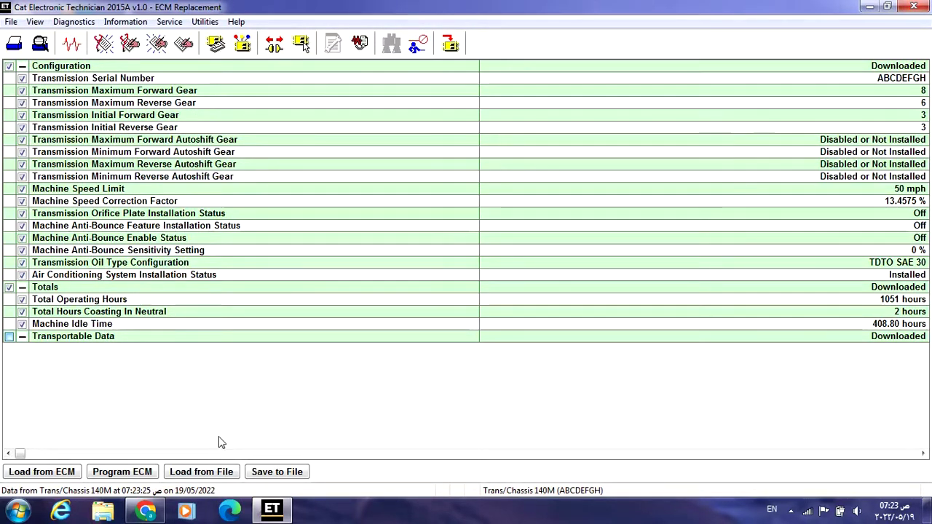
Save the replacement data as an XML file inside a new tran_140m_rep folder.
click(280, 477)
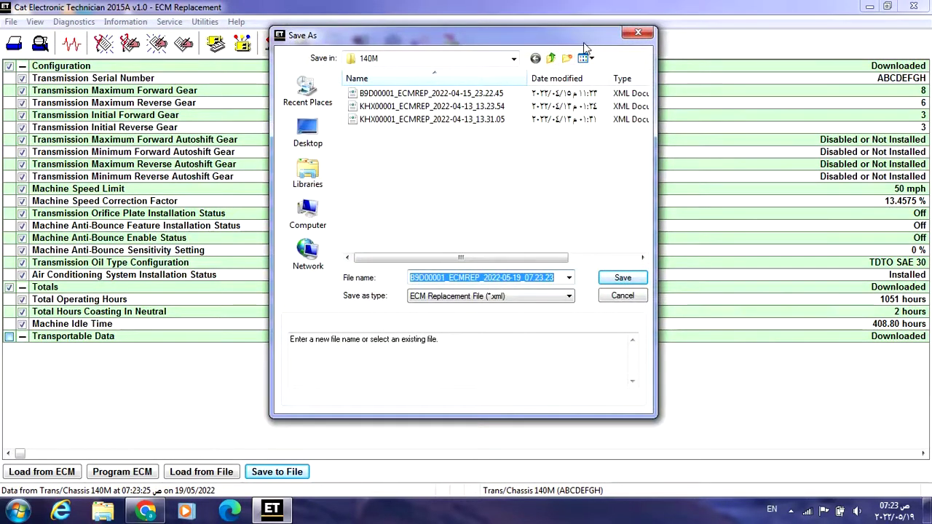
click(567, 58)
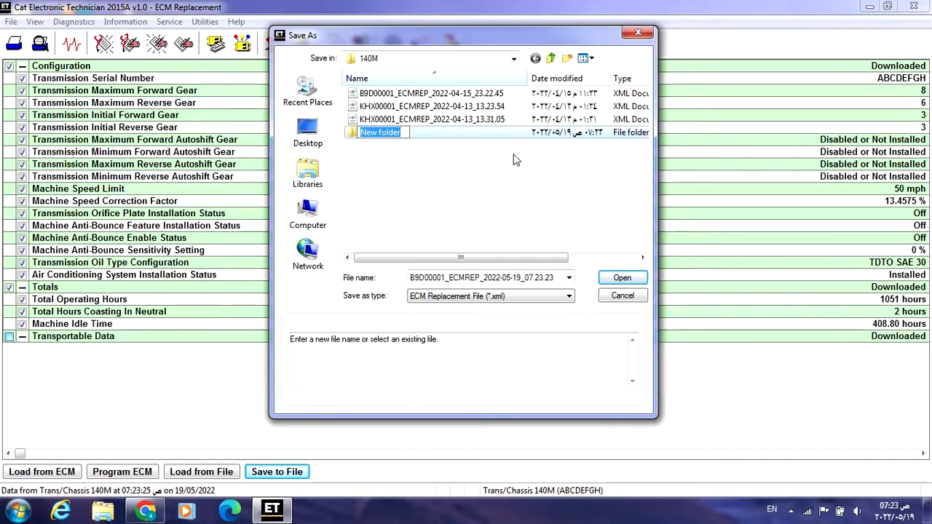
text(tra)
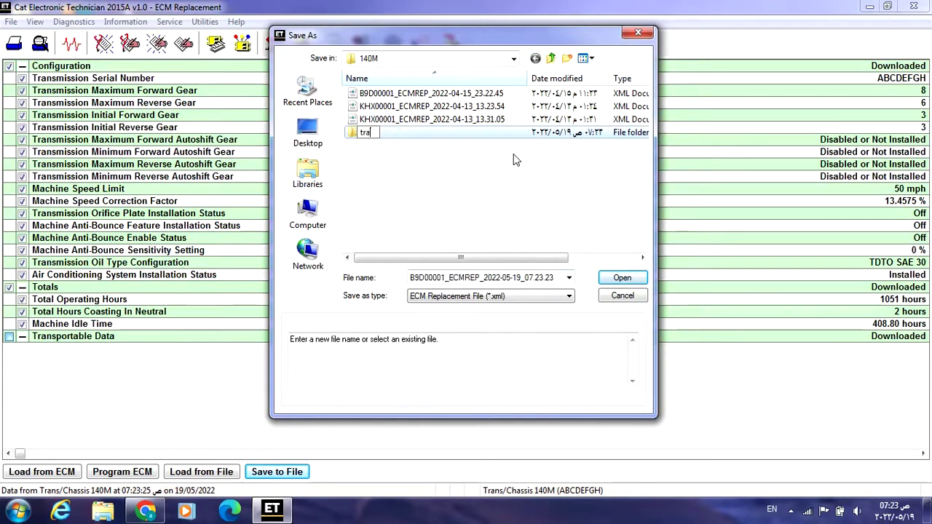
text(n_140)
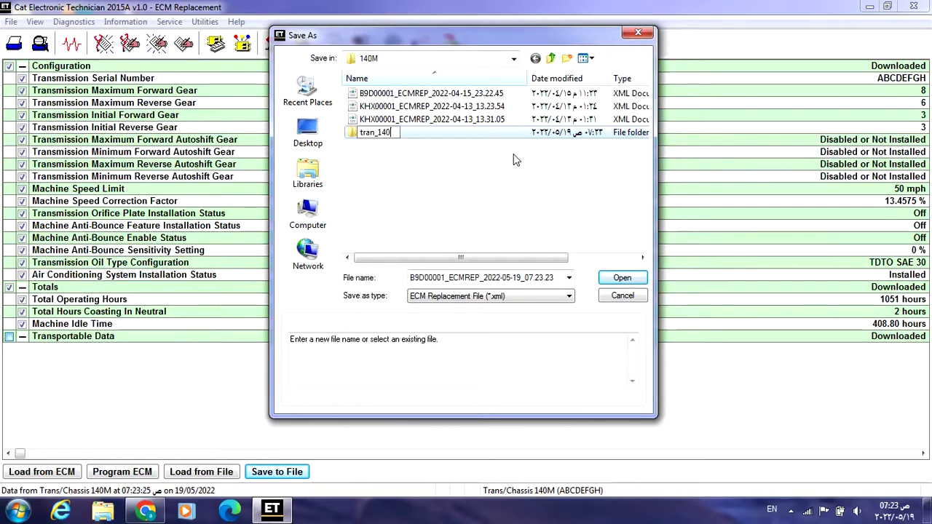
text(m_rep)
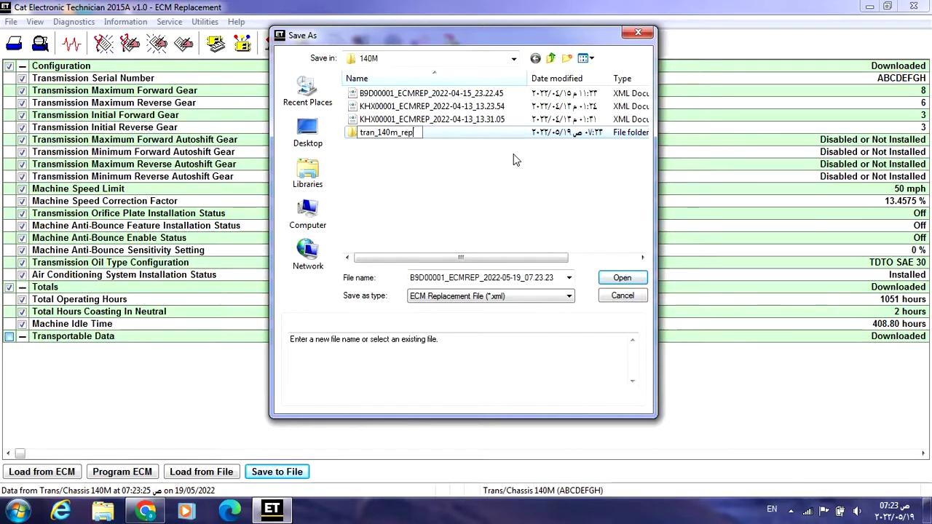
key(Return)
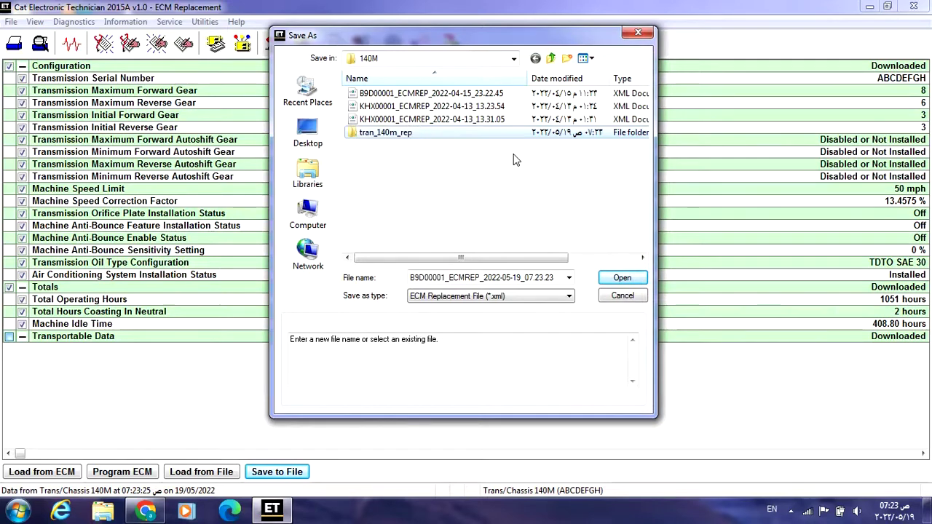
double_click(431, 134)
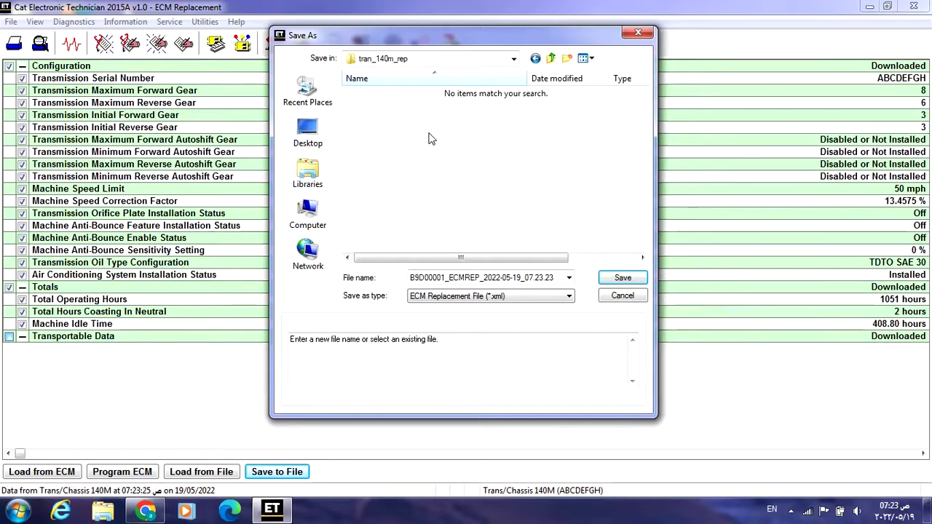
click(623, 278)
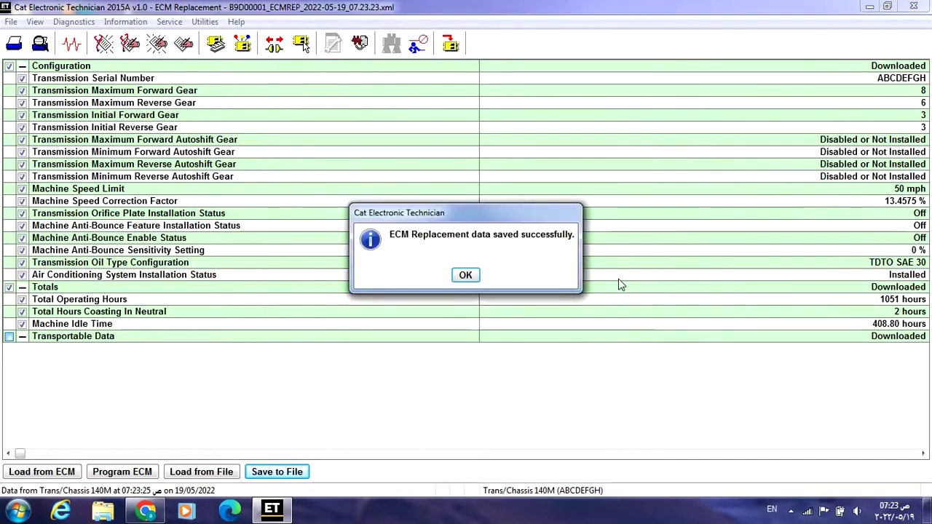
click(463, 276)
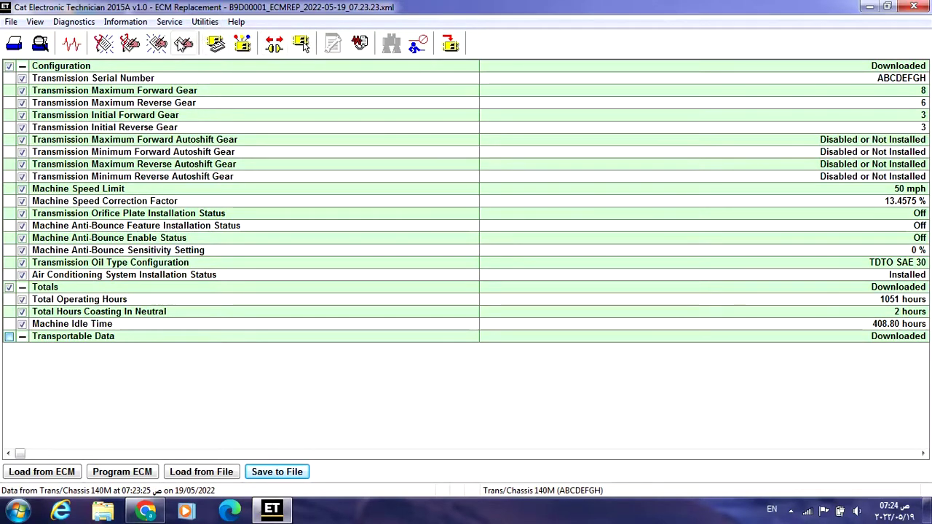
Open Fleet Configuration and download the Trans/Chassis 140M fleet settings from the ECM.
click(172, 23)
mouse_move(291, 49)
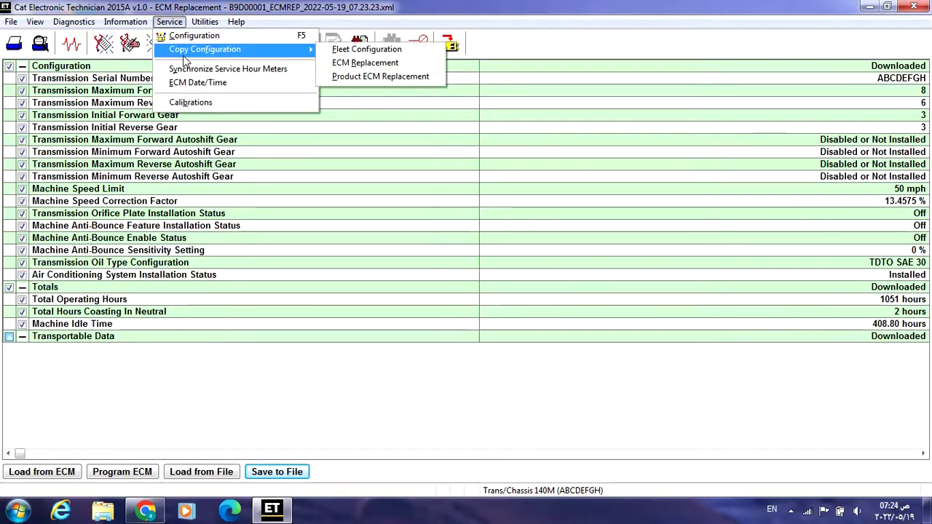
click(394, 51)
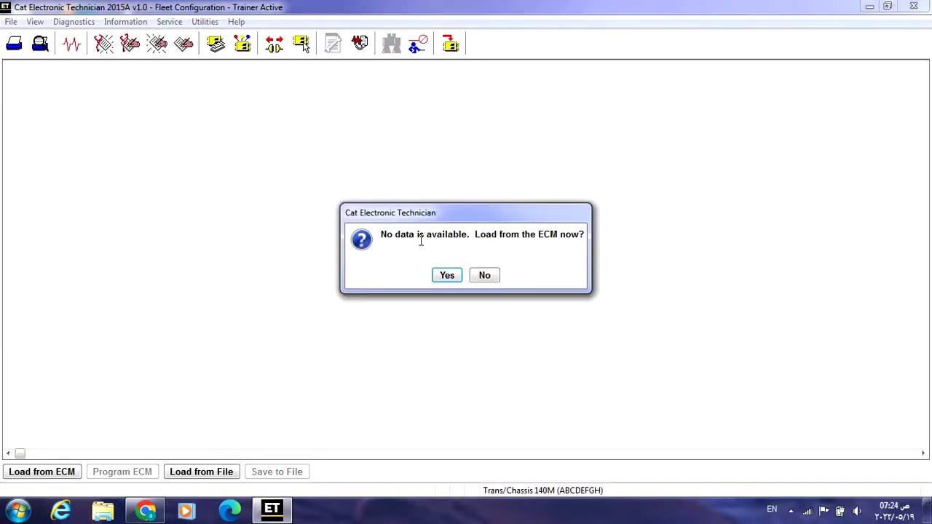
click(446, 276)
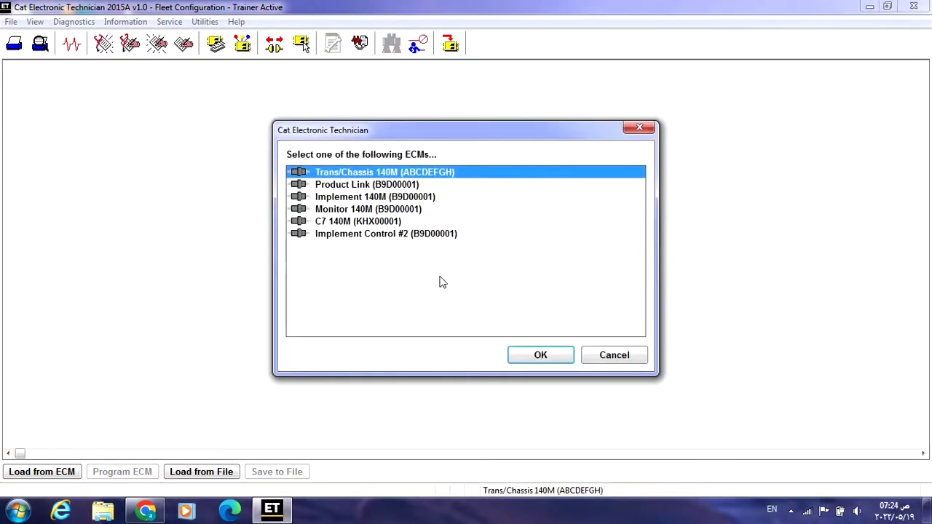
click(540, 356)
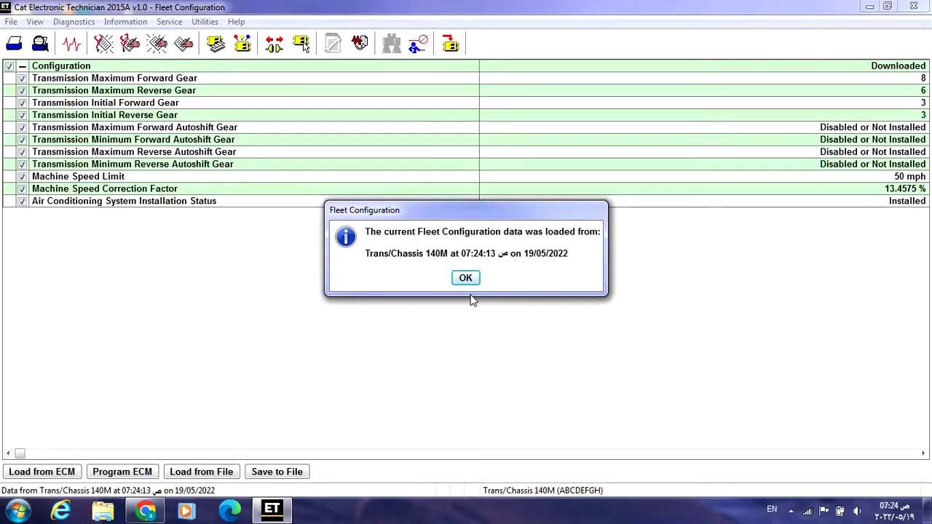
click(467, 278)
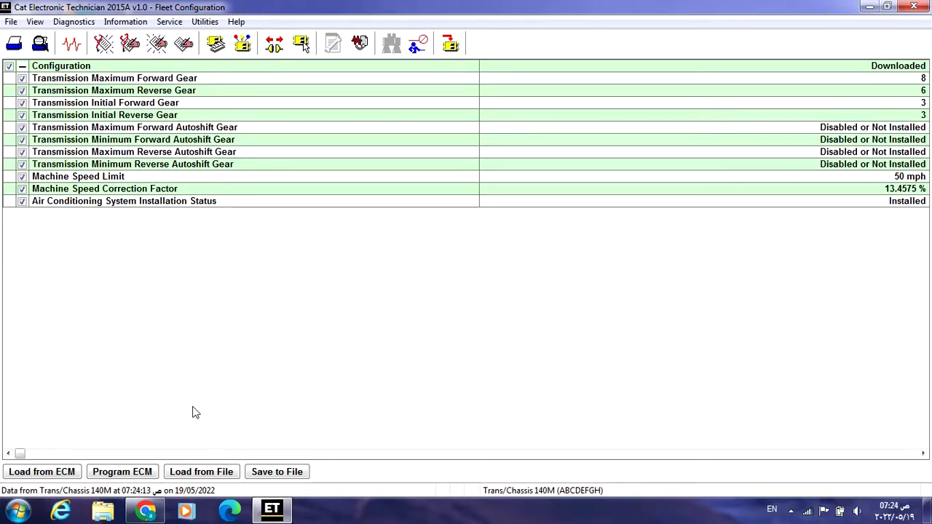
Browse the fleet configuration save location to C: > Desktop > 140M.
click(268, 473)
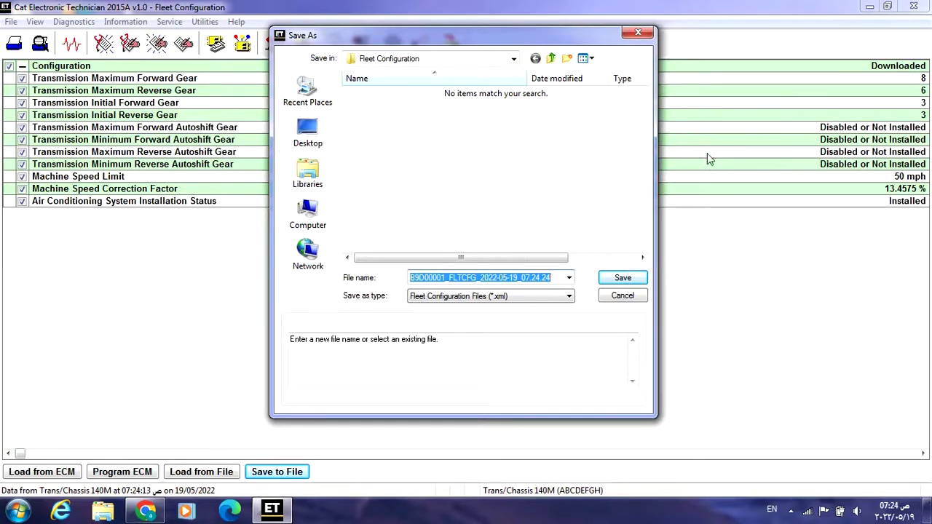
click(552, 59)
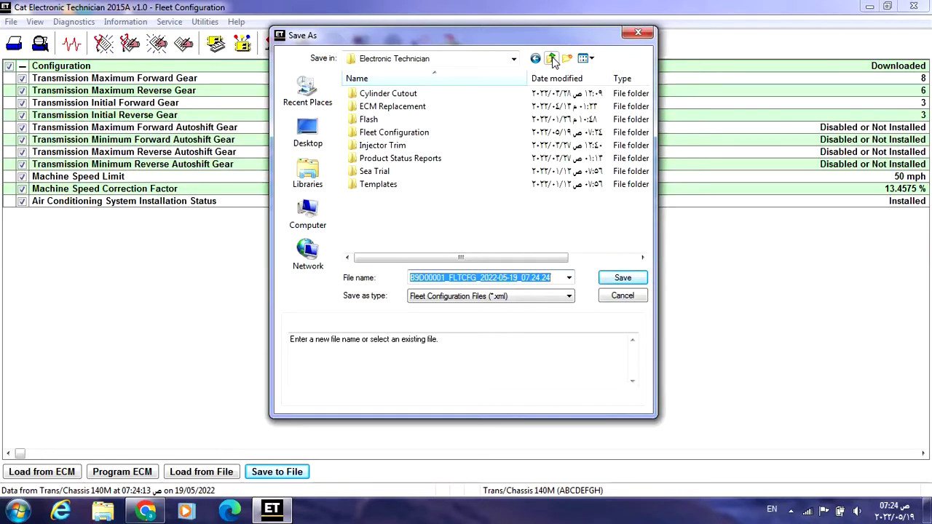
click(308, 131)
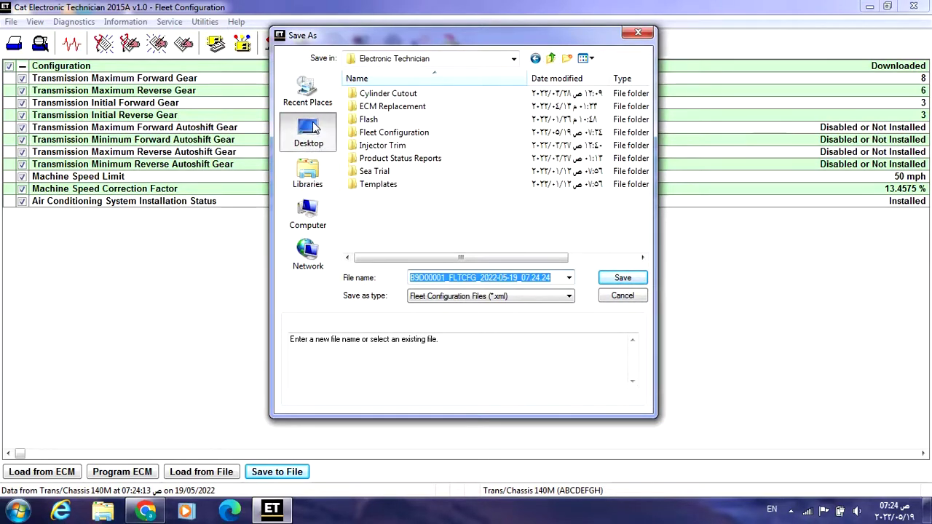
click(306, 213)
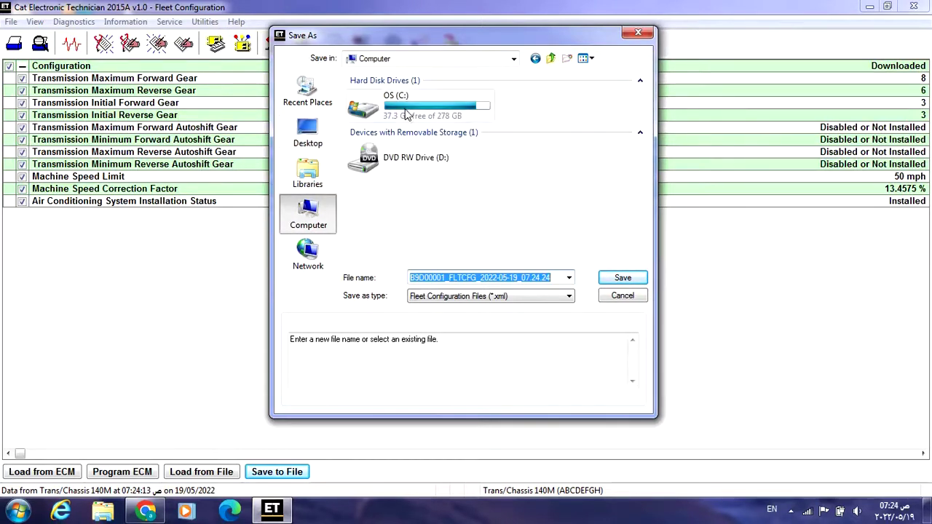
double_click(385, 102)
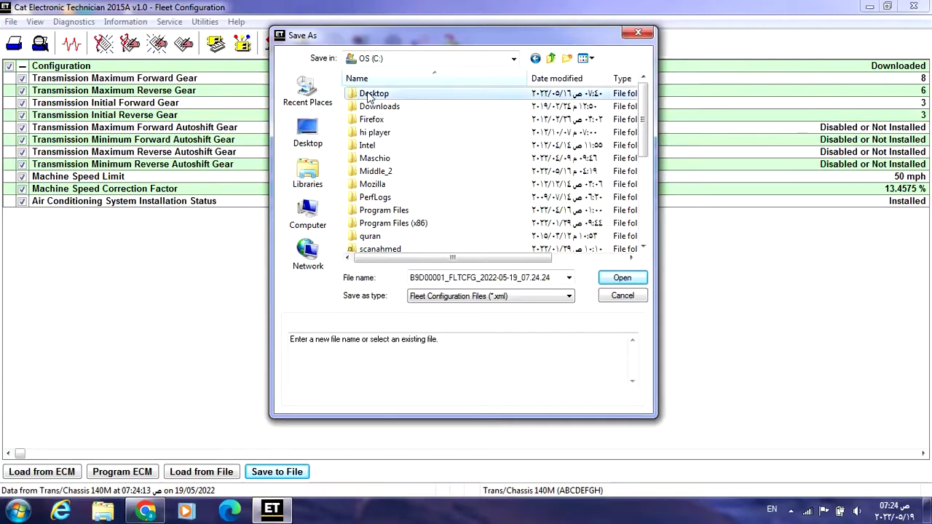
double_click(366, 93)
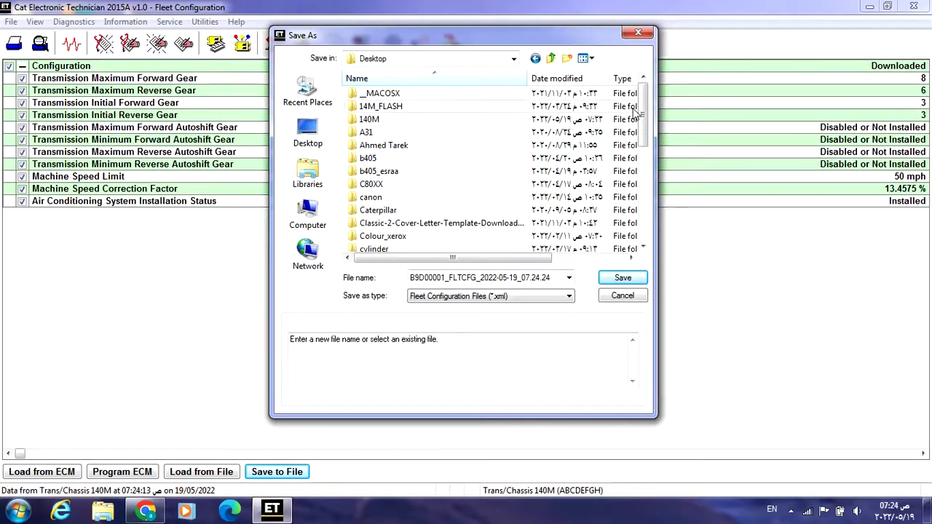
double_click(400, 119)
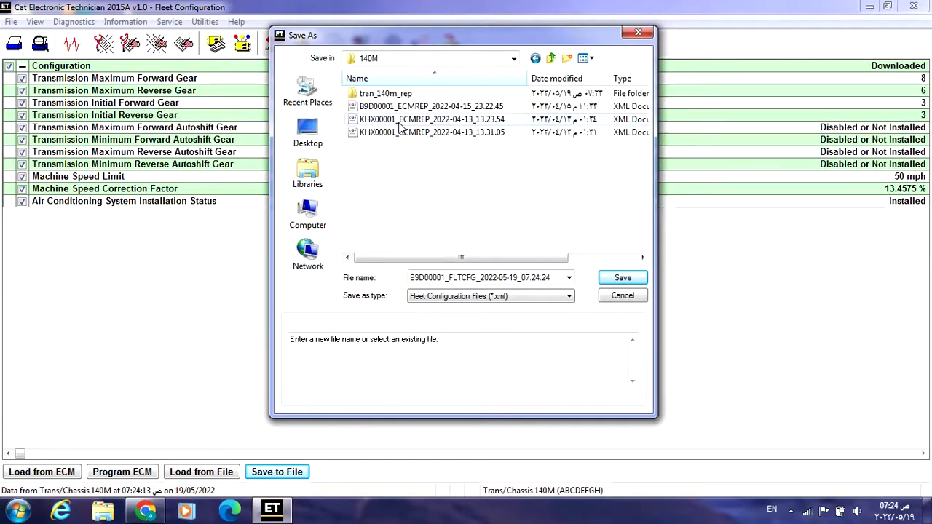
Create a trans_140m_fleet folder there and save the fleet configuration XML into it.
right_click(385, 187)
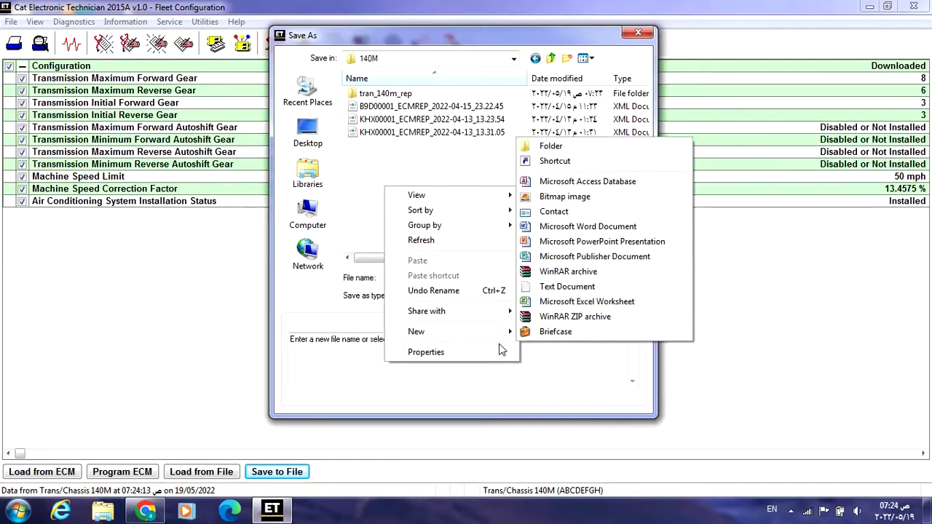
mouse_move(488, 335)
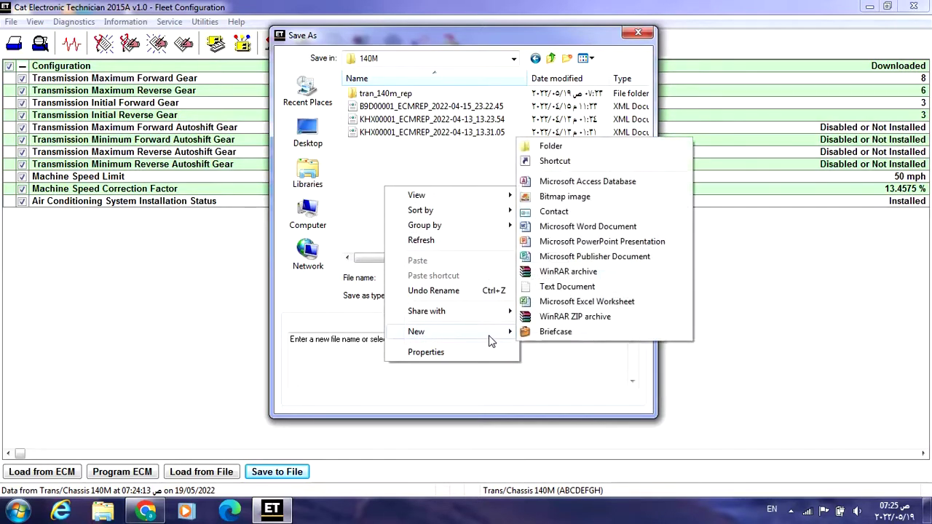
click(554, 149)
text(trans_140m_flee)
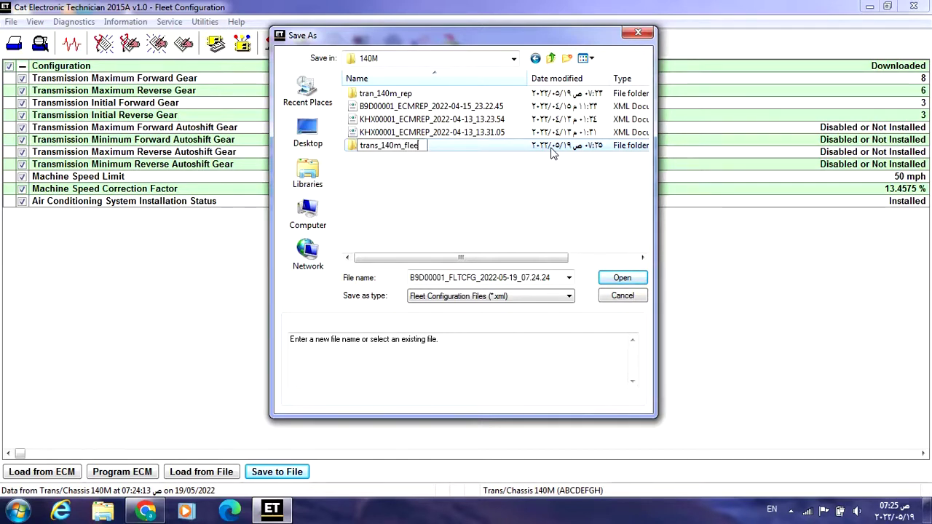
text(t)
key(Return)
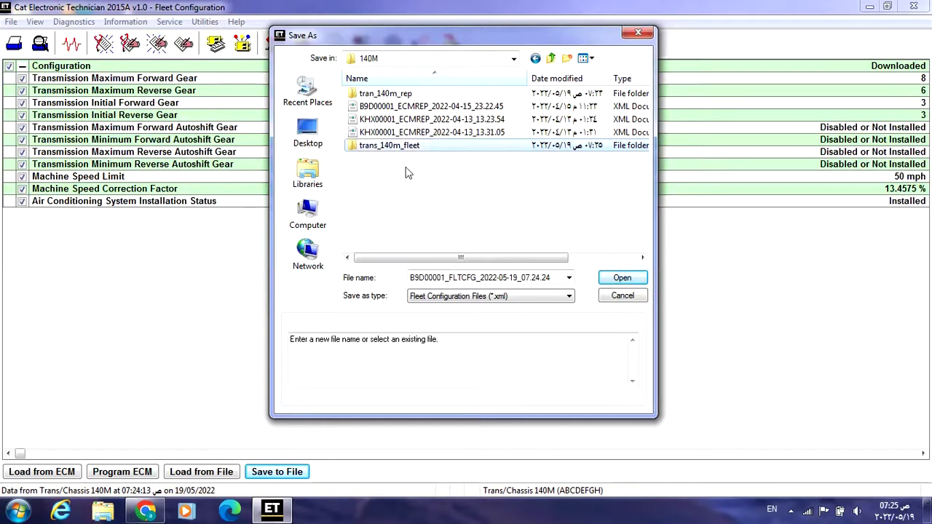
double_click(399, 147)
click(610, 283)
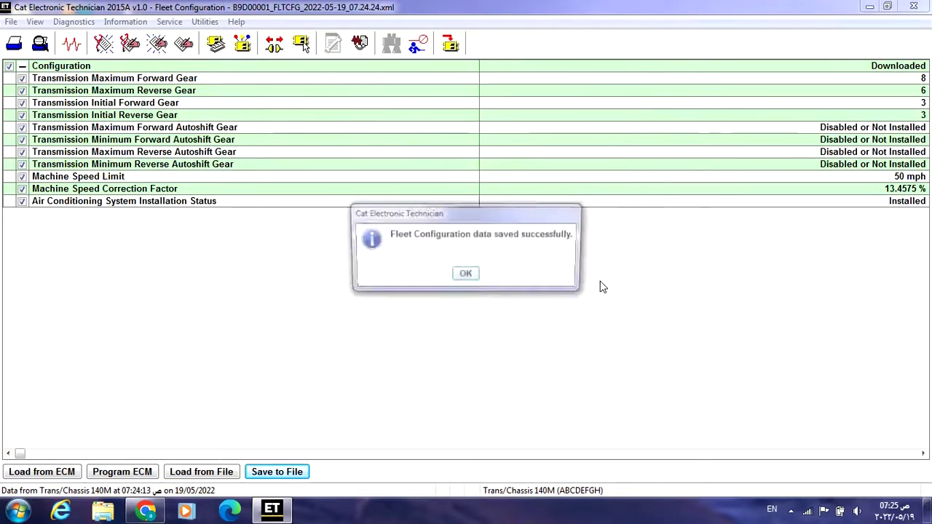
Open Product ECM Replacement, cancel its file creation, and switch back to single ECM Replacement.
click(464, 274)
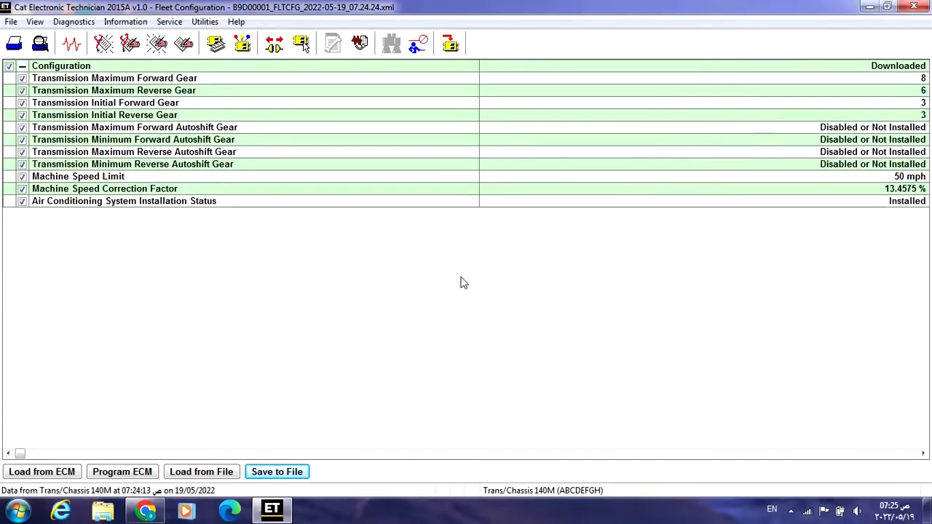
click(169, 21)
mouse_move(193, 53)
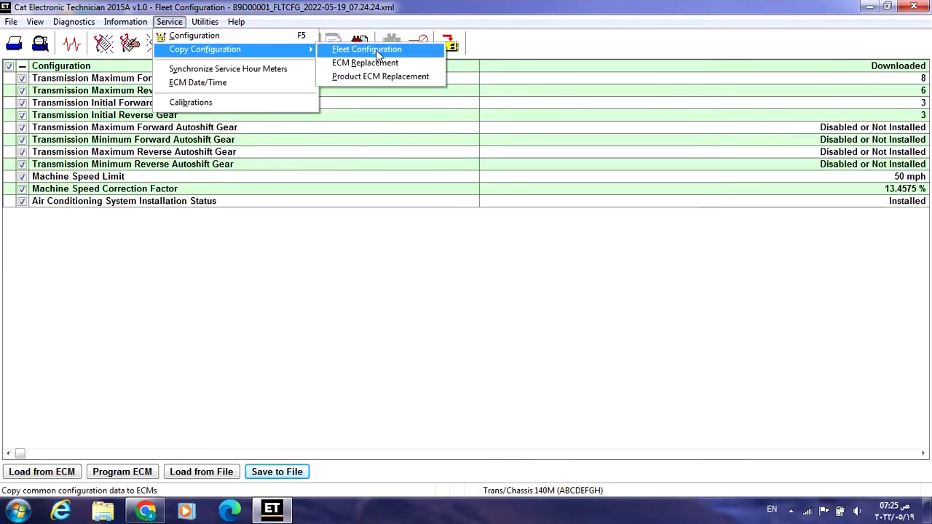
click(385, 77)
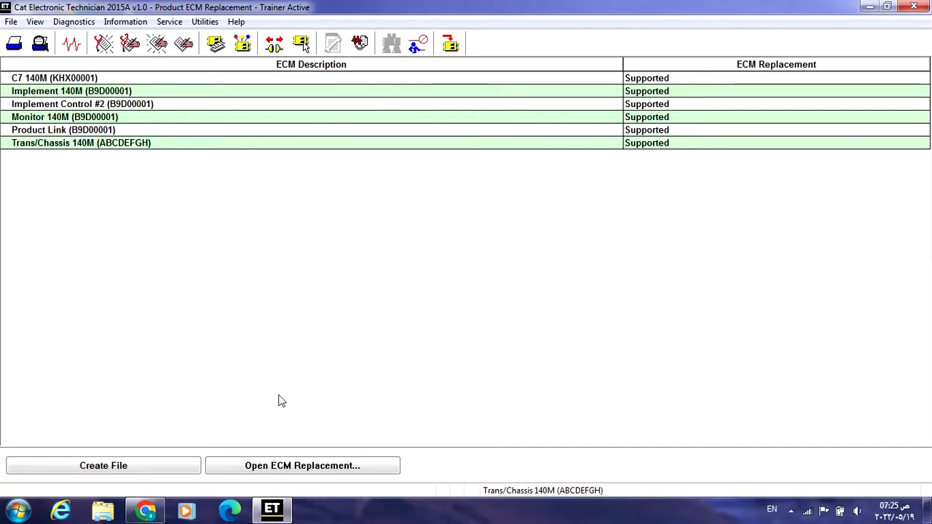
click(121, 471)
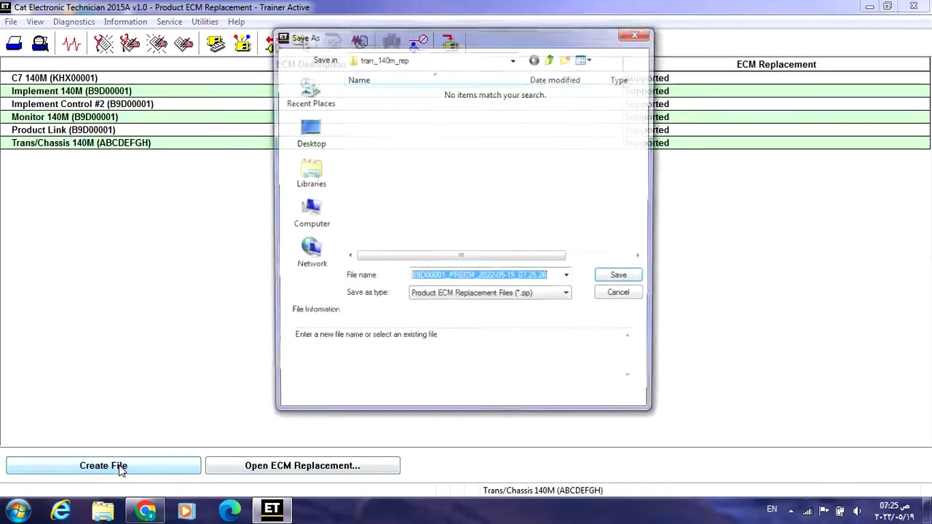
click(647, 30)
click(299, 466)
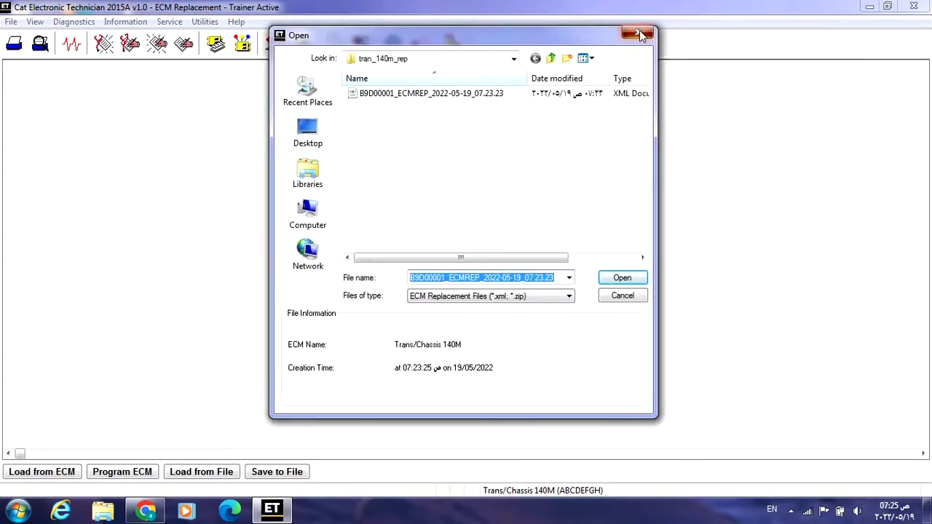
click(639, 32)
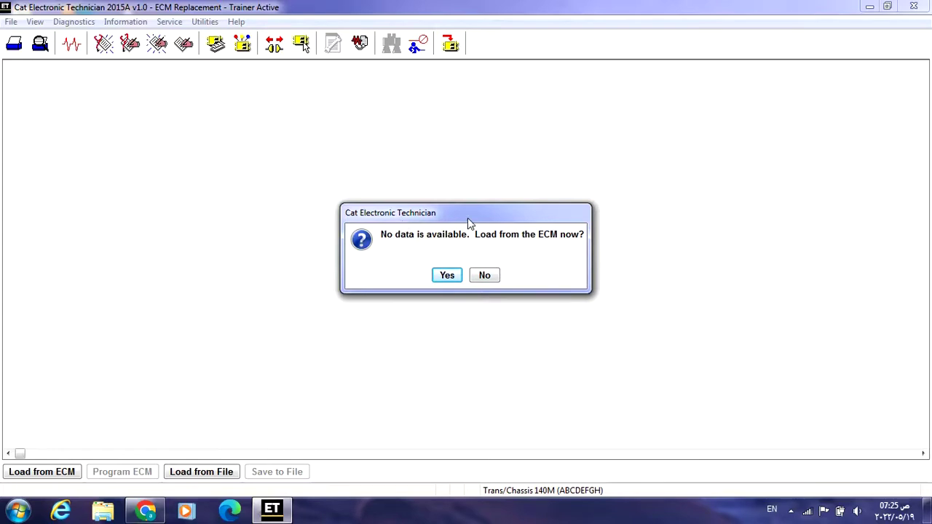
Reload the Trans/Chassis 140M replacement data, including configuration and totals, from the ECM.
click(445, 276)
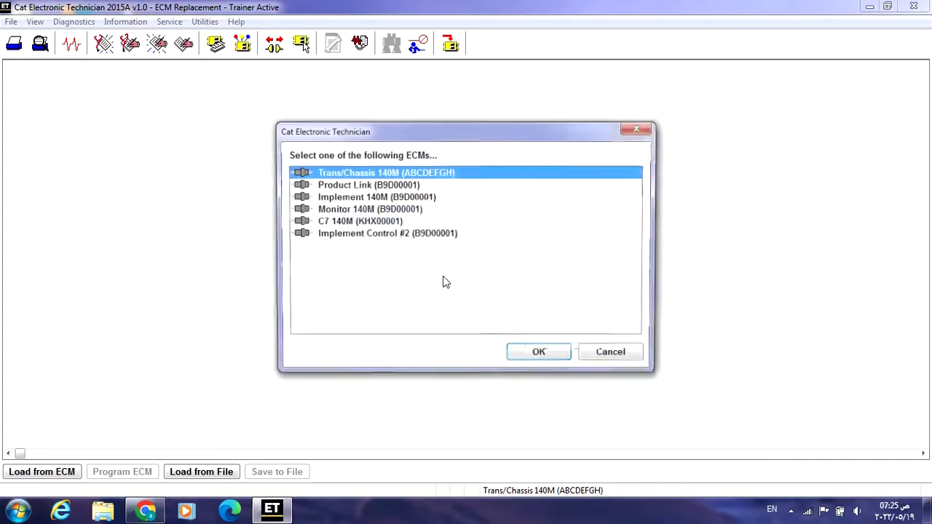
click(535, 354)
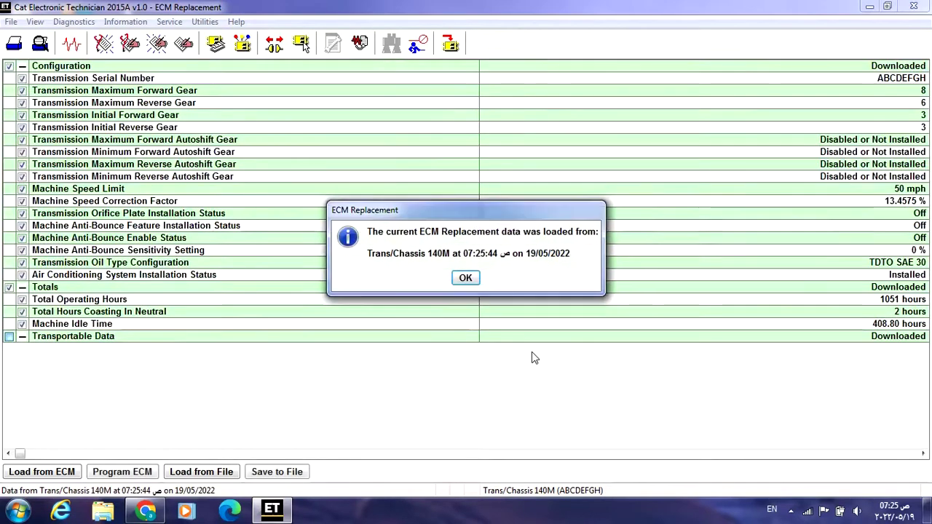
click(465, 279)
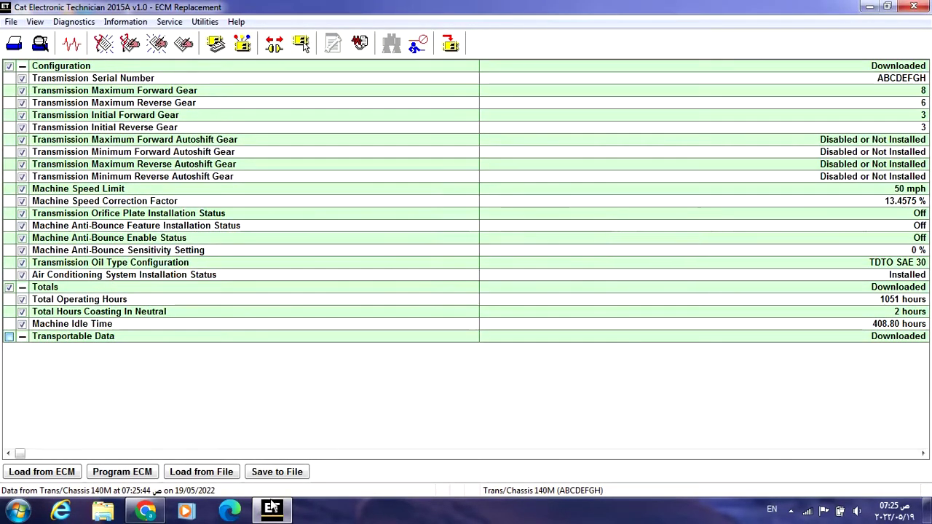
Create a new folder named trans_140m_product inside 140M for the ECM replacement data.
click(277, 472)
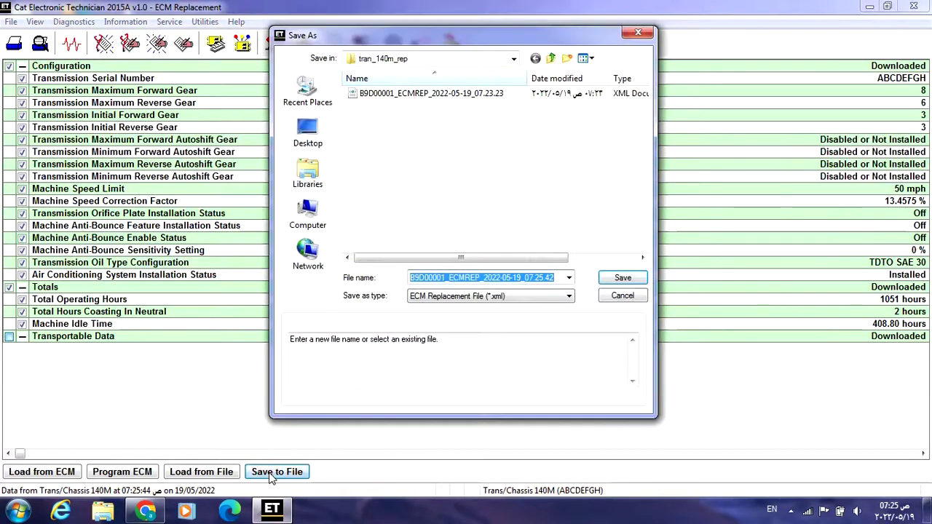
click(551, 58)
right_click(392, 185)
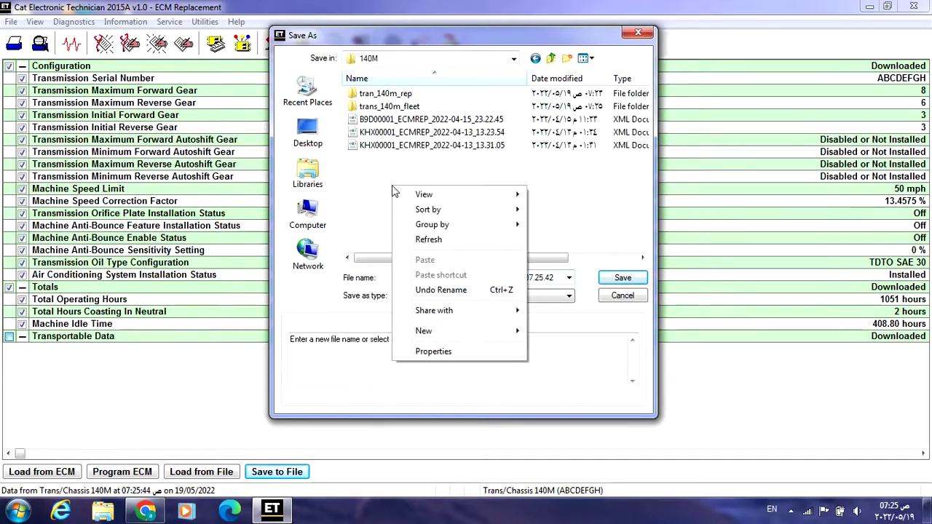
mouse_move(457, 330)
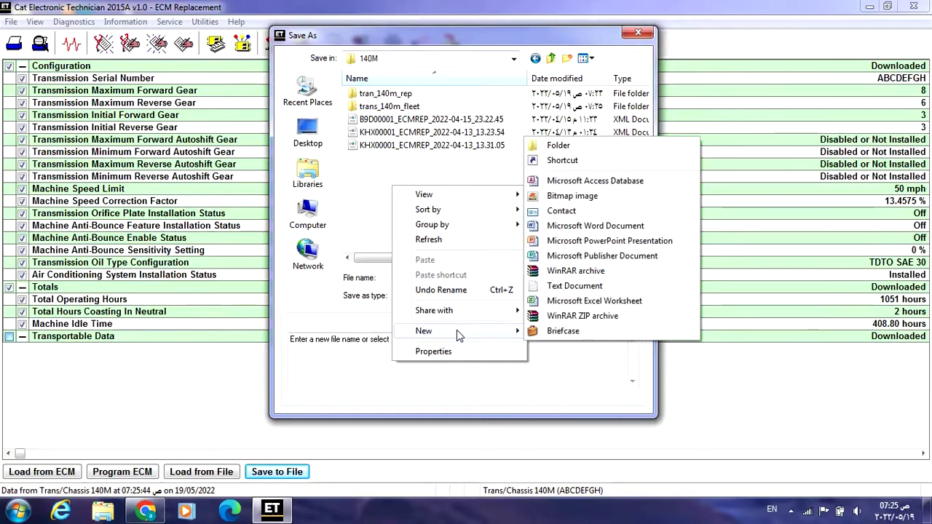
click(558, 146)
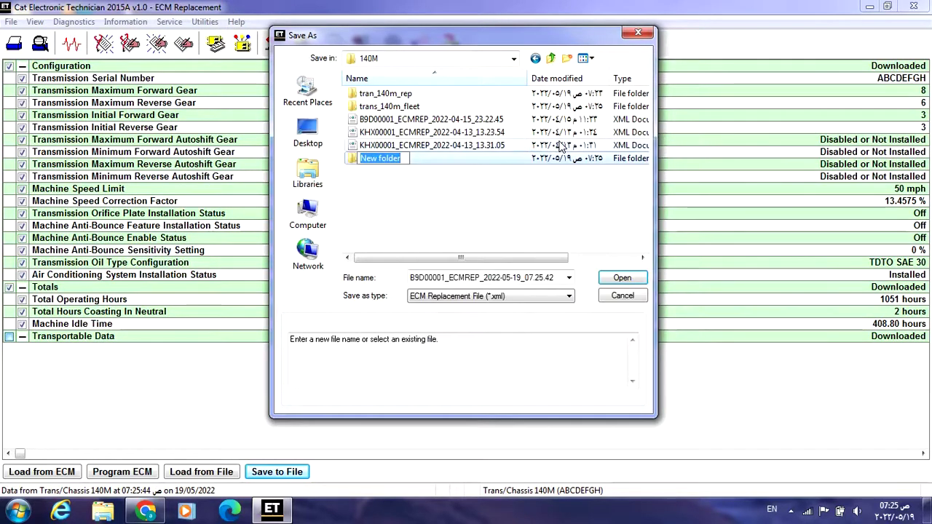
text(trans)
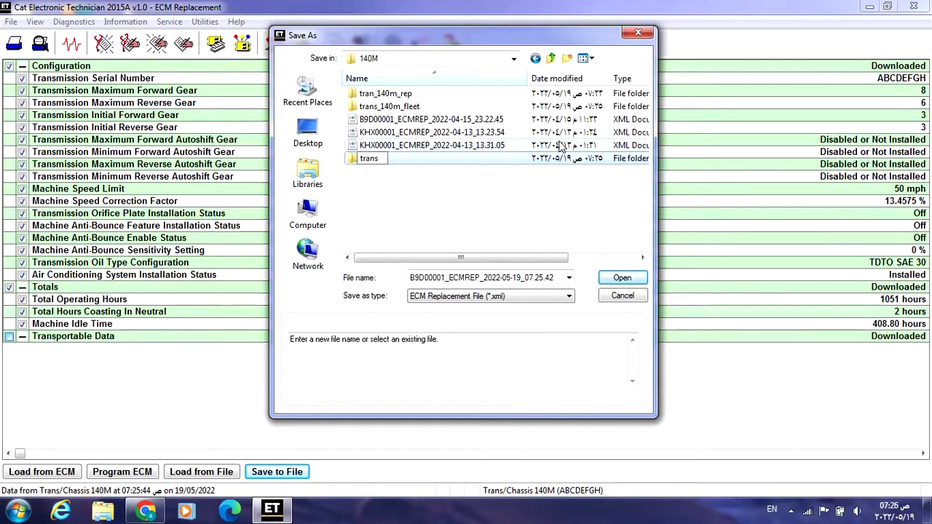
text(_140m_)
text(product)
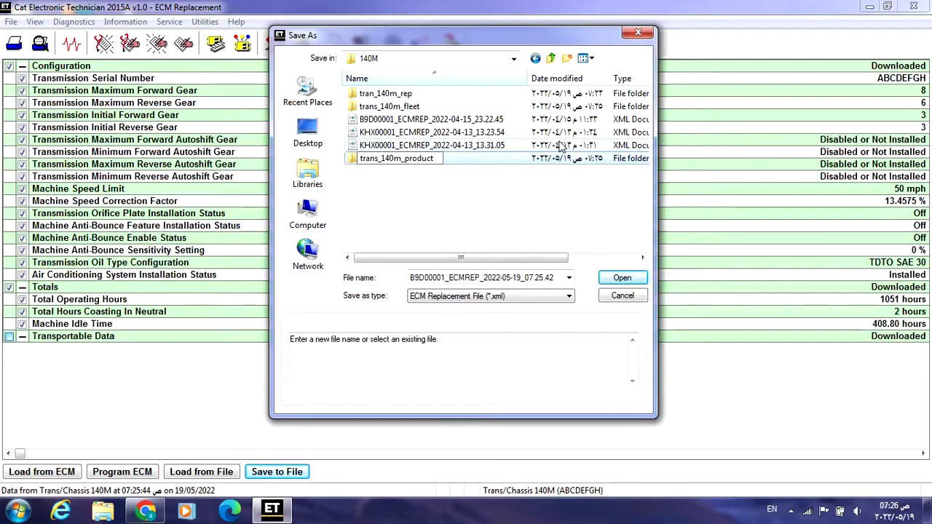
key(Return)
Save the ECM replacement file B9D00001_ECMREP_2022-05-19_07.25.42.xml into trans_140m_product.
double_click(419, 160)
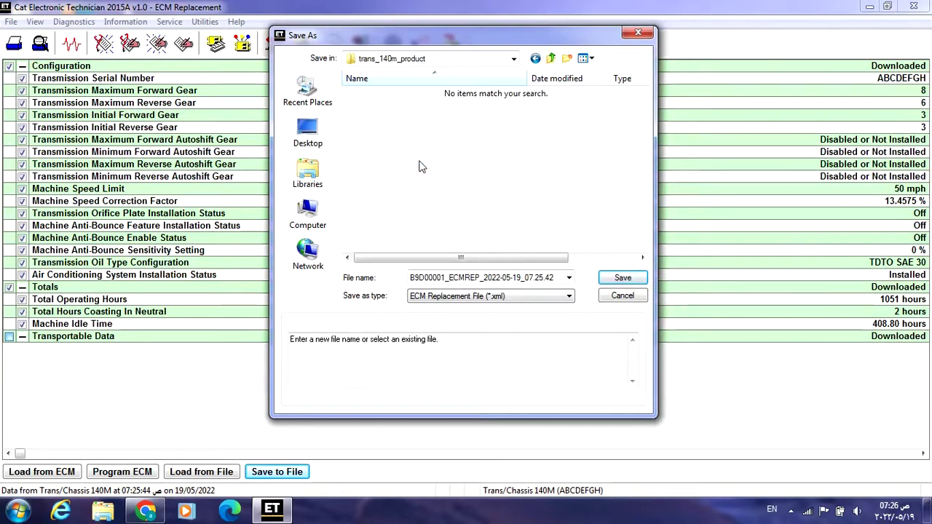
click(618, 278)
click(466, 276)
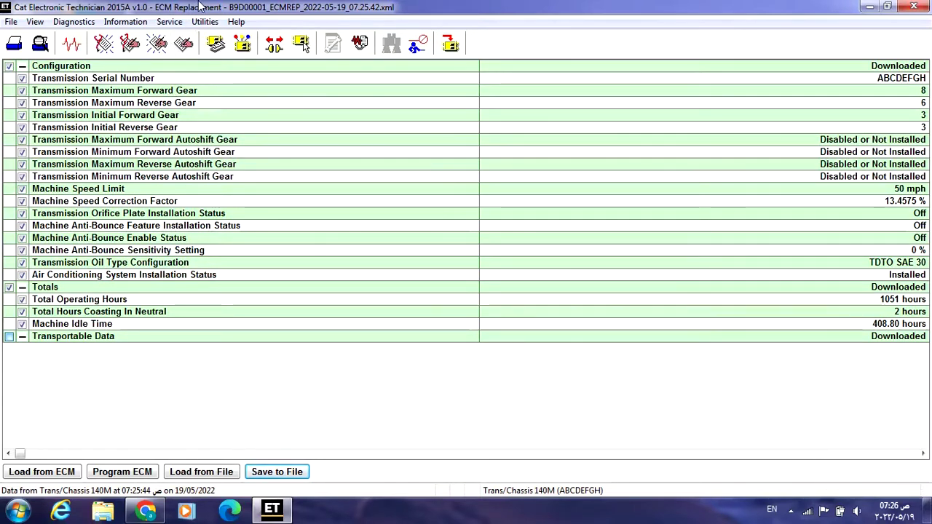
Load B9D00001_ECMREP_2022-05-19_07.23.23 from the tran_140m_rep folder via ECM Replacement.
click(164, 22)
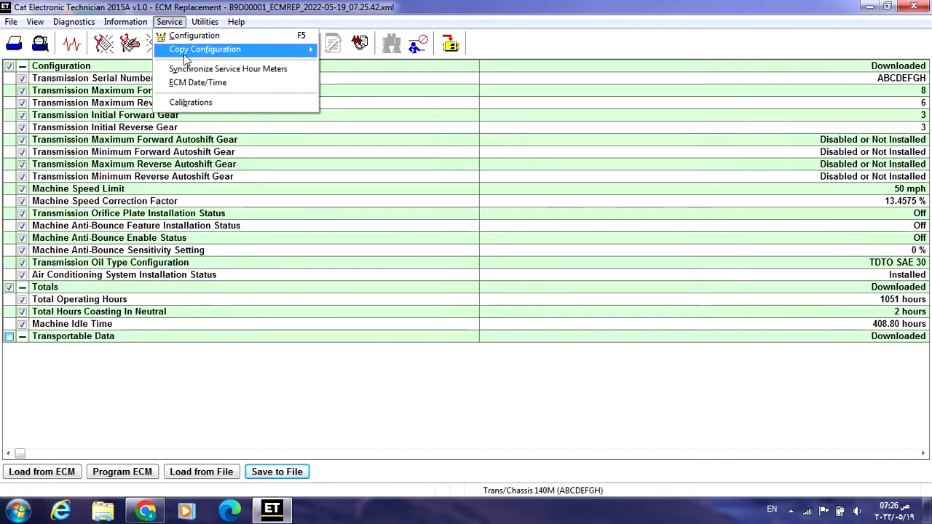
mouse_move(187, 54)
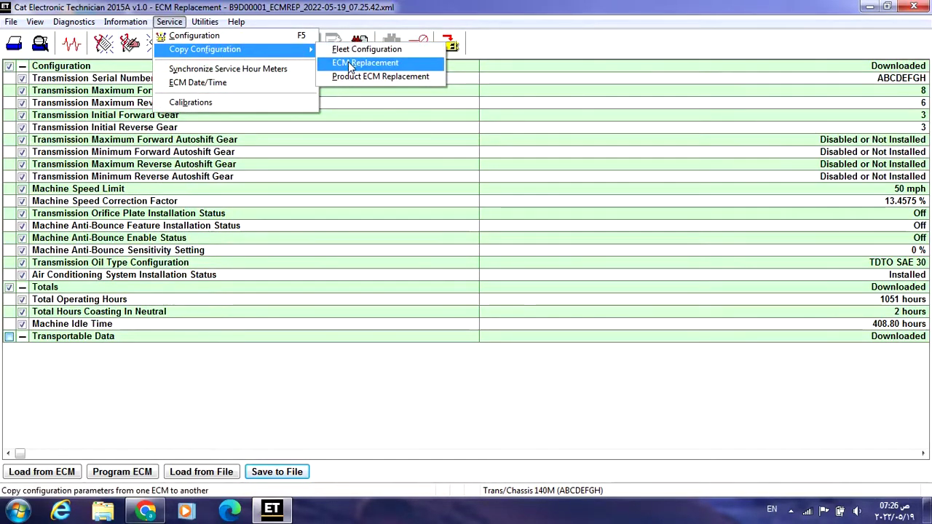
click(350, 64)
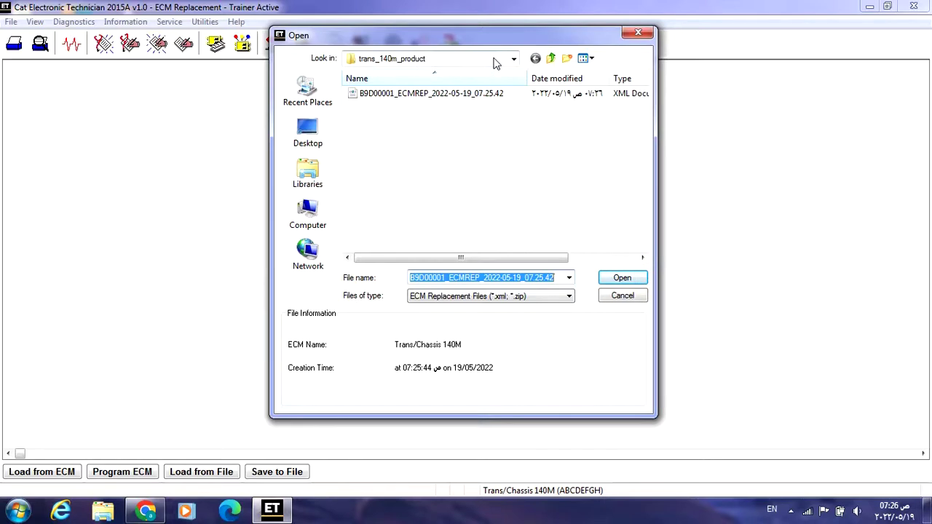
click(550, 58)
double_click(393, 96)
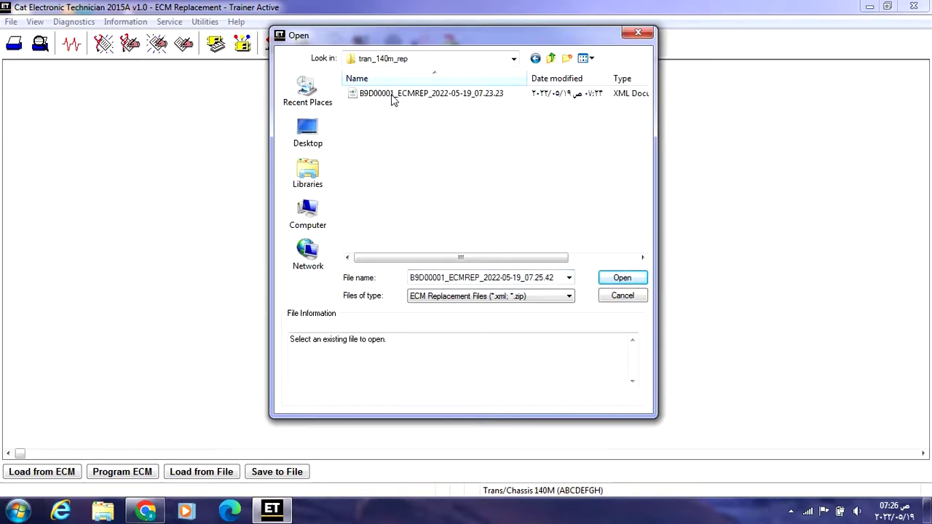
click(392, 100)
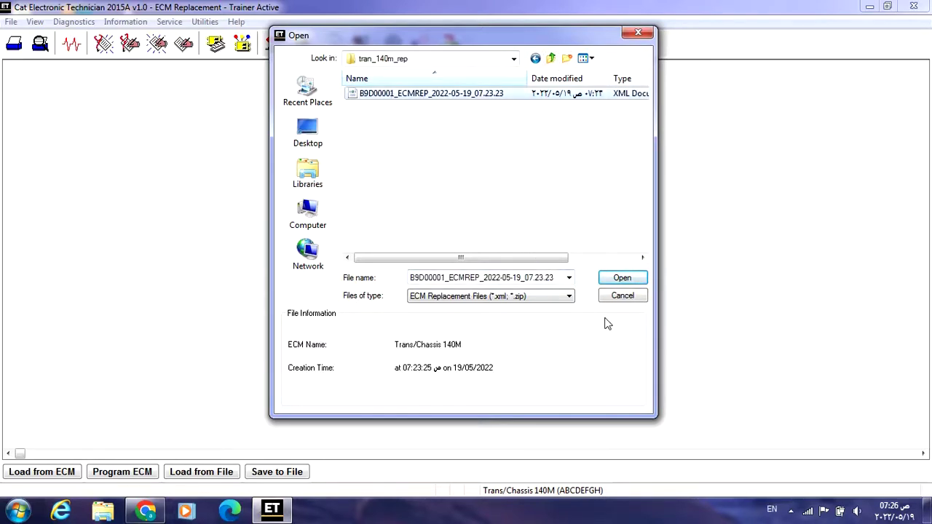
click(623, 280)
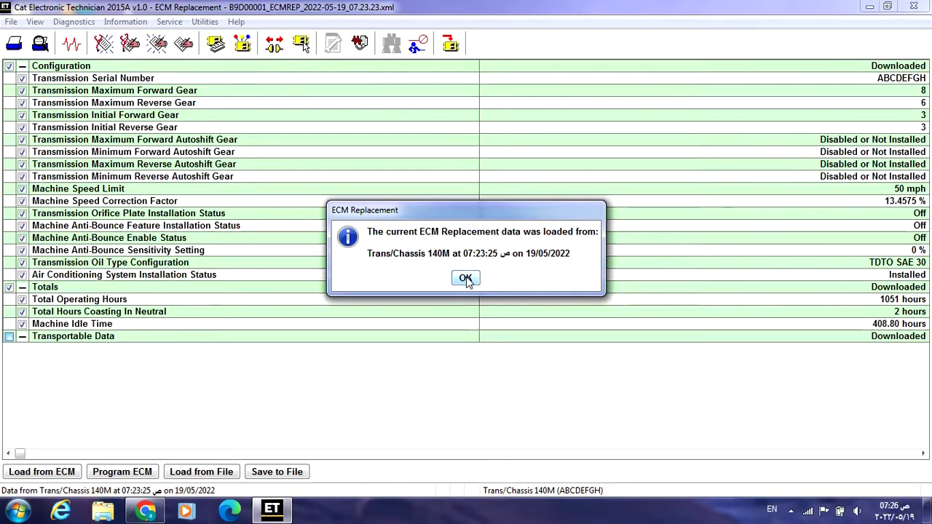
click(466, 279)
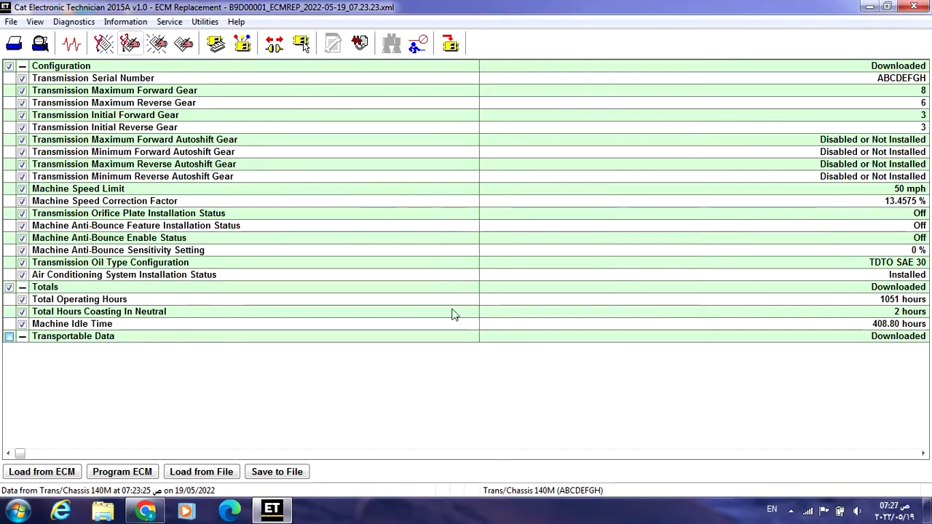
Program the loaded replacement data into the Trans/Chassis 140M ECM.
click(118, 473)
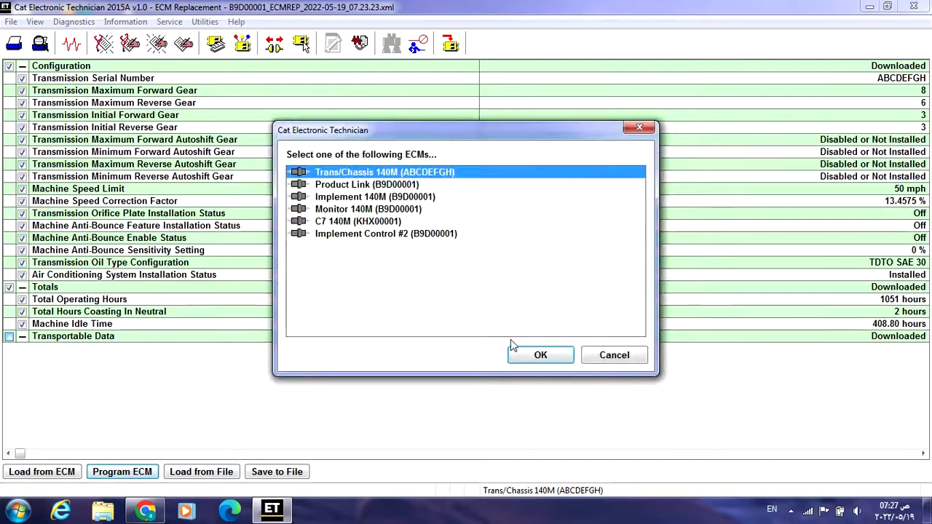
click(539, 356)
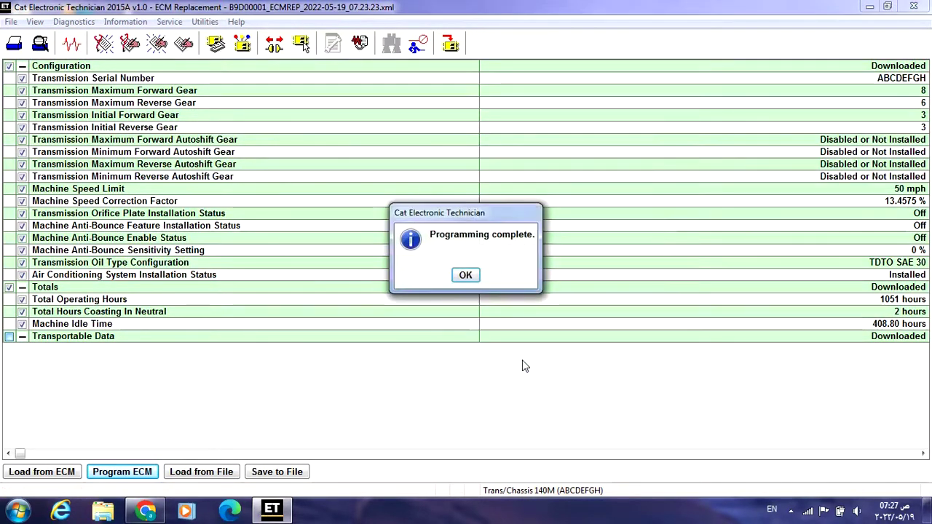
click(465, 275)
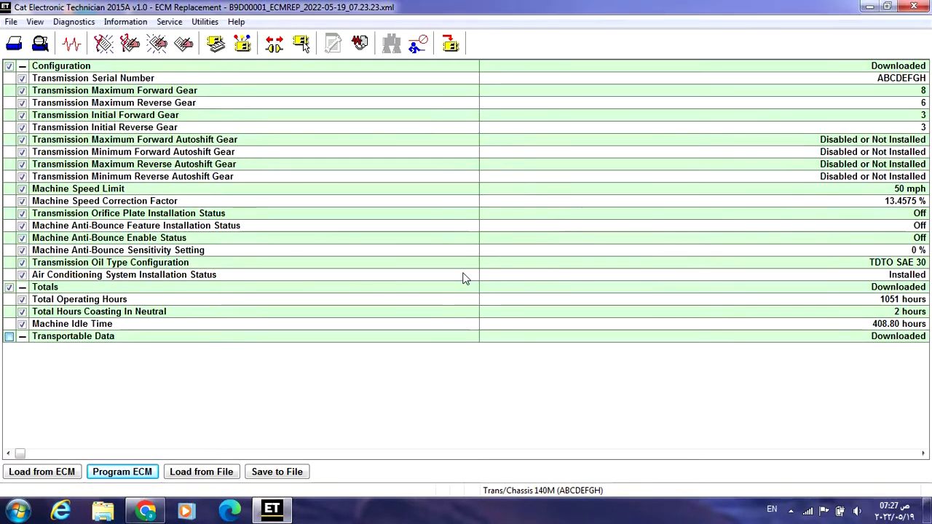
click(169, 21)
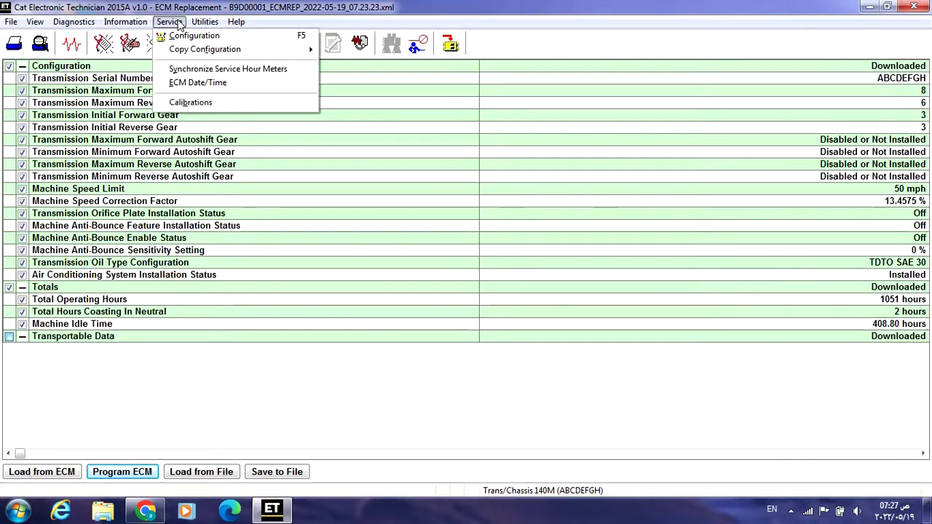
Load the fleet configuration file B9D00001_FLTCFG_2022-05-19_07.24.24.xml through Fleet Configuration.
mouse_move(306, 49)
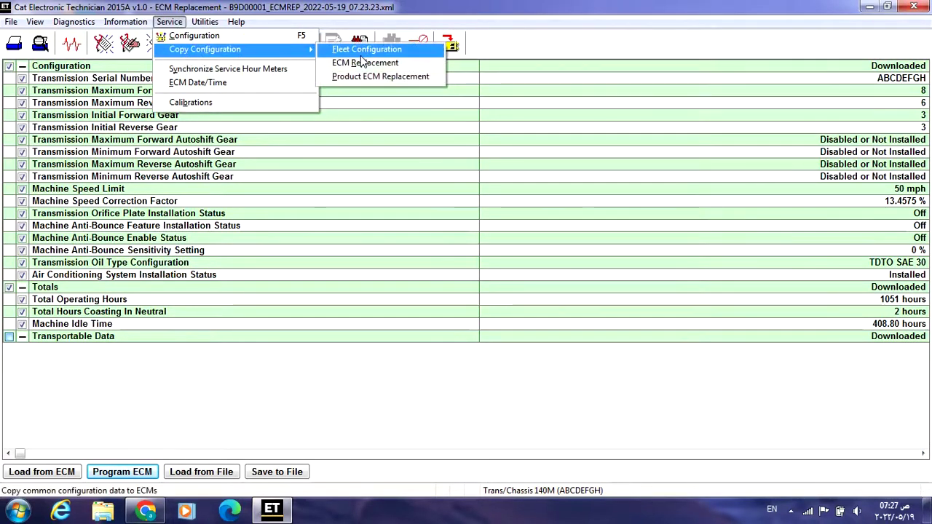
click(361, 52)
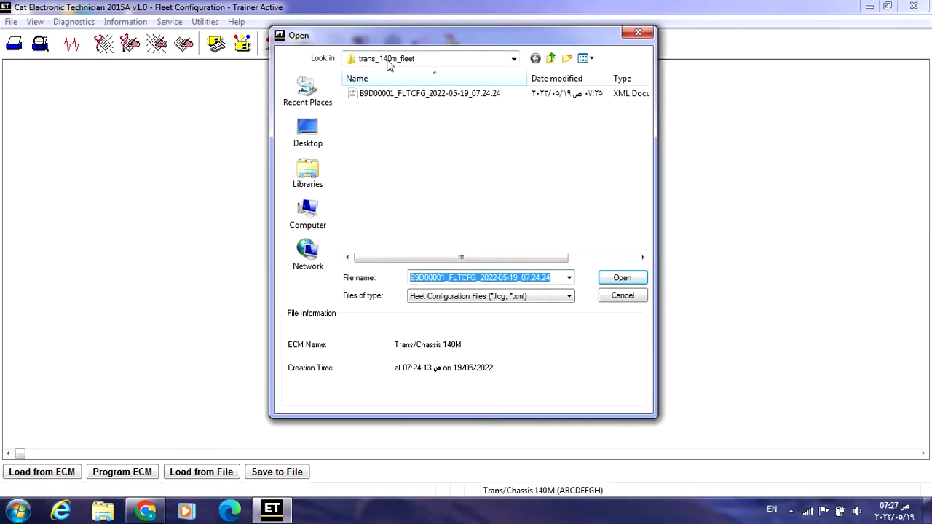
click(443, 95)
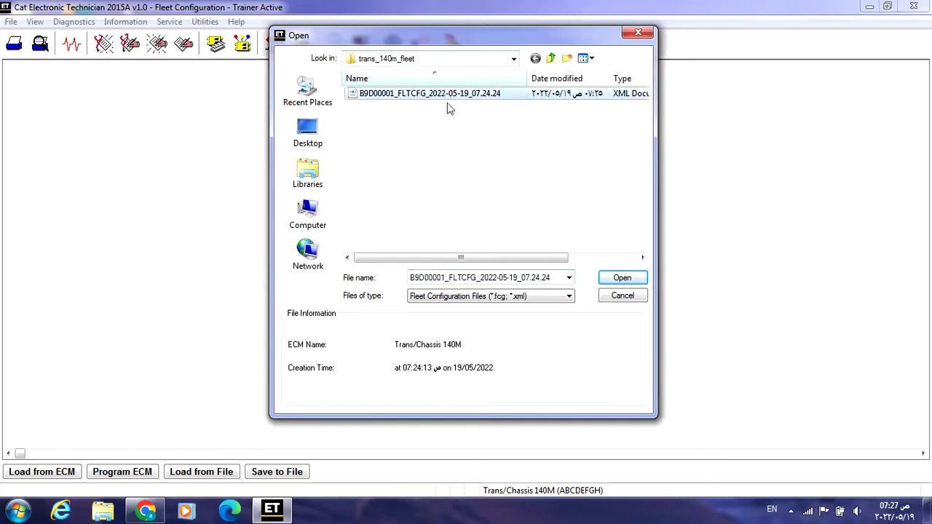
click(620, 280)
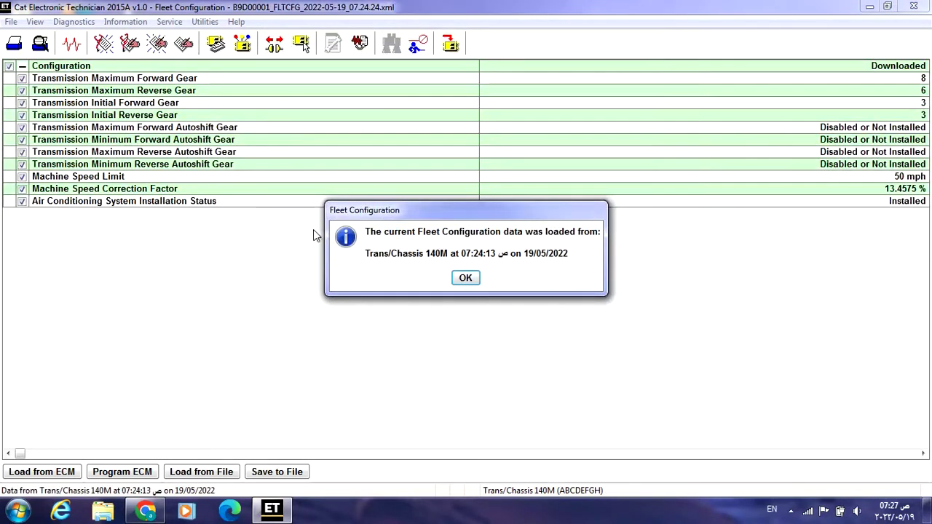
click(465, 279)
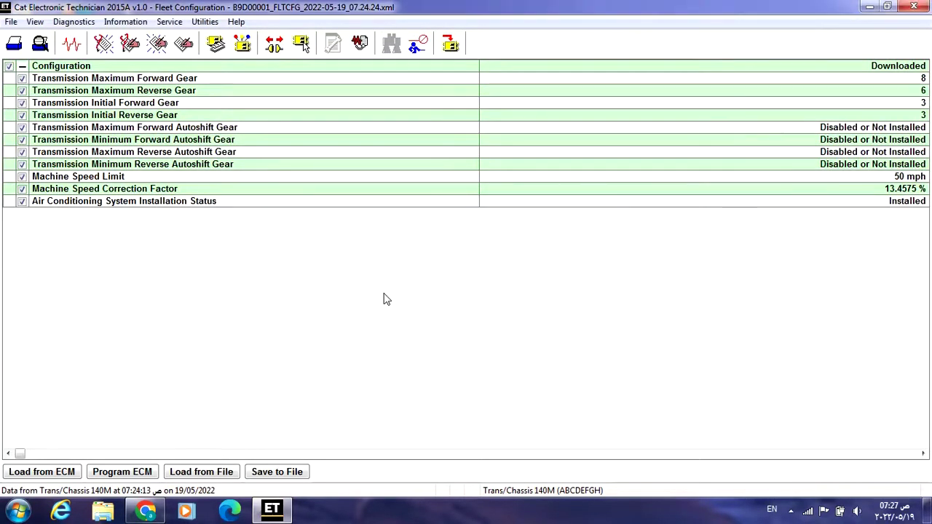
Program the loaded fleet configuration into the Trans/Chassis 140M ECM.
click(129, 473)
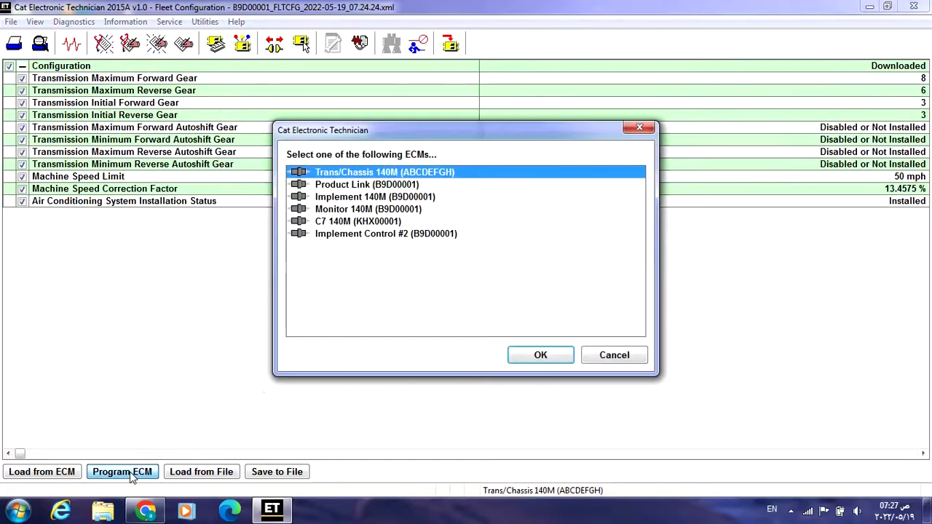
click(536, 357)
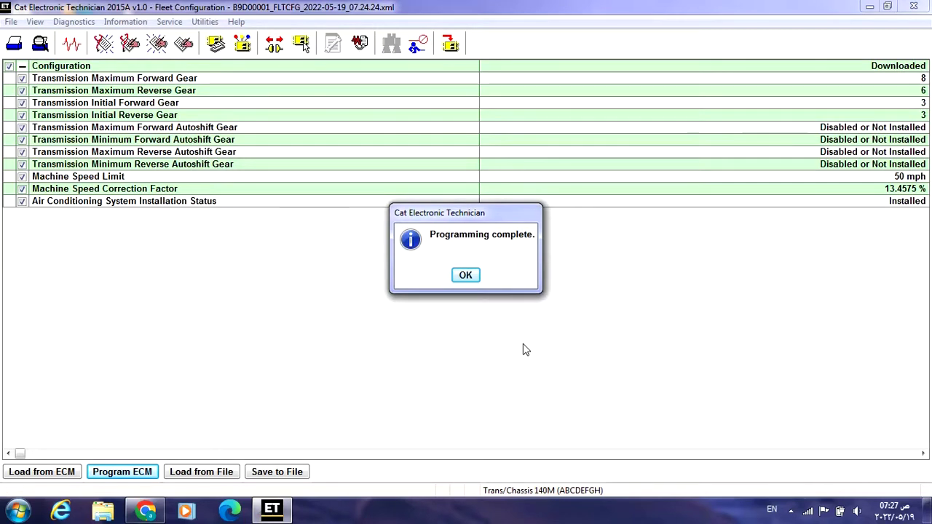
click(463, 276)
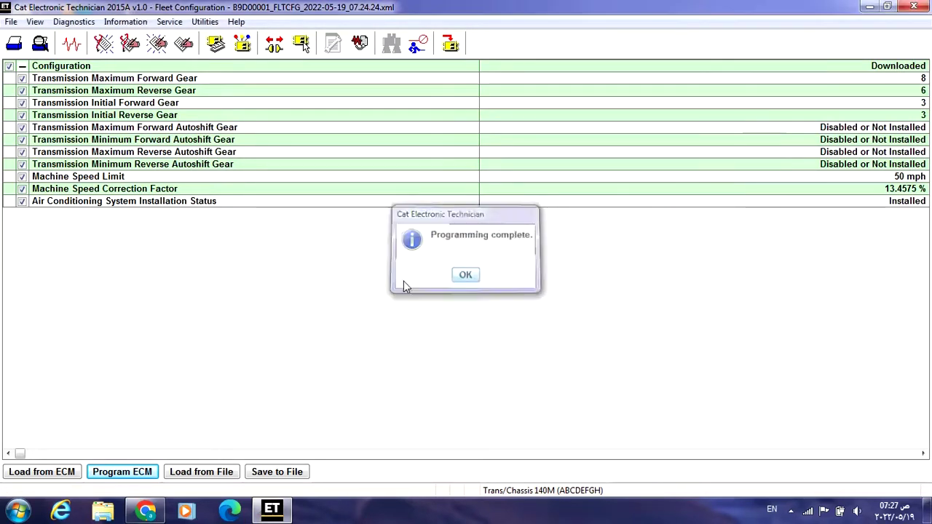
click(173, 21)
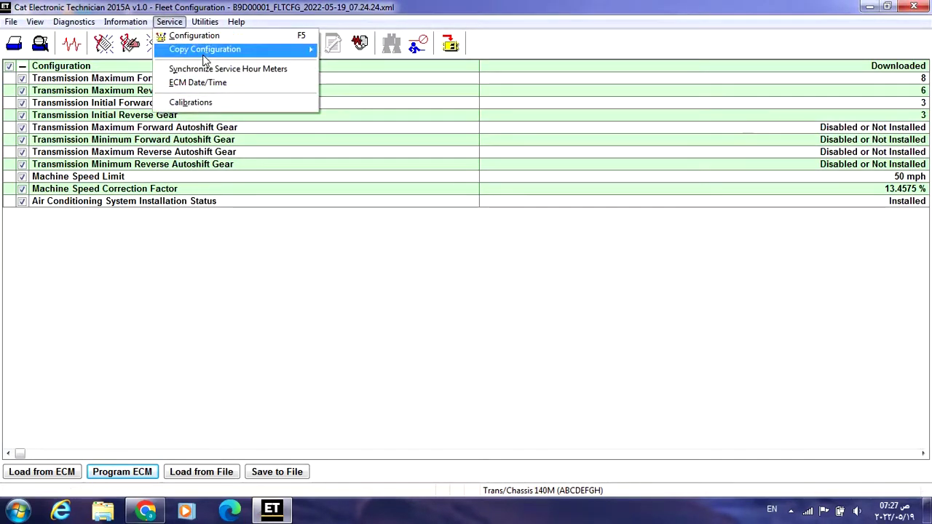
Create a Product ECM Replacement file and save it into the 140M\trans_140m_product folder.
mouse_move(266, 51)
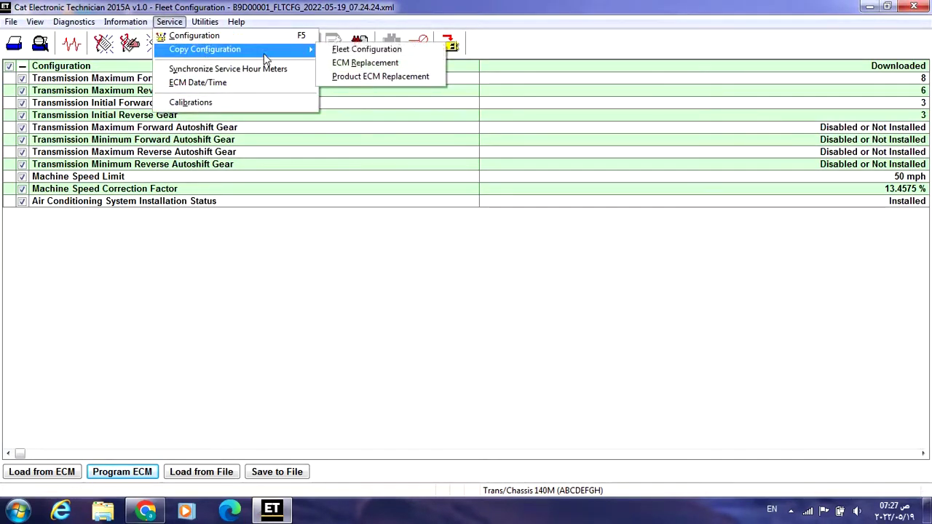
click(381, 76)
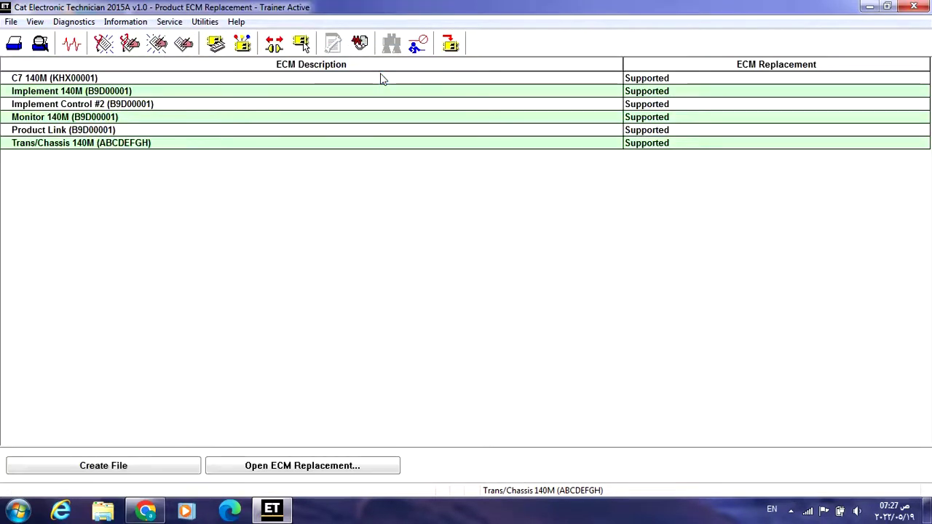
click(129, 463)
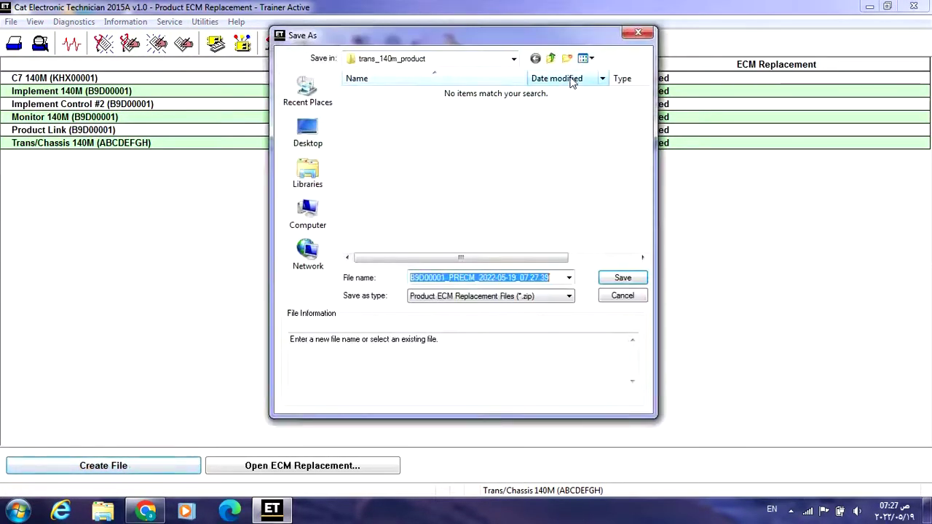
click(552, 60)
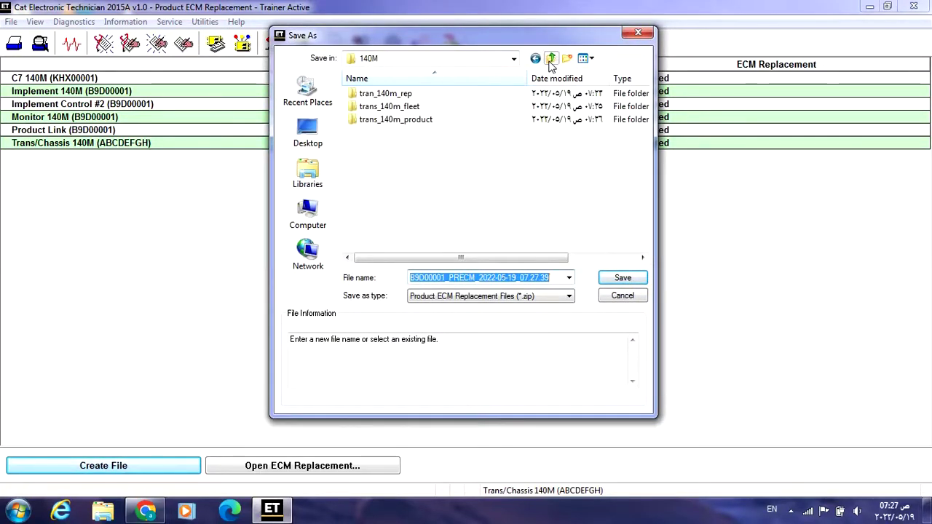
click(390, 121)
click(638, 32)
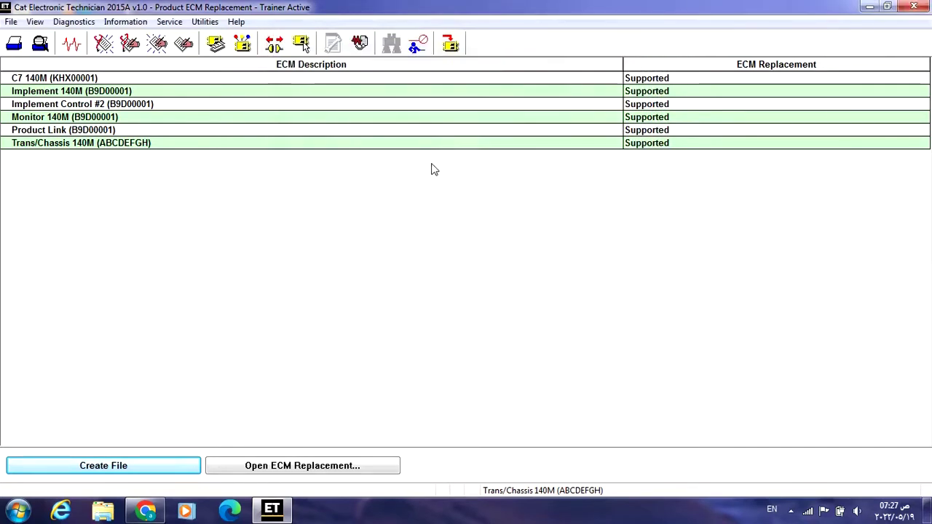
click(278, 466)
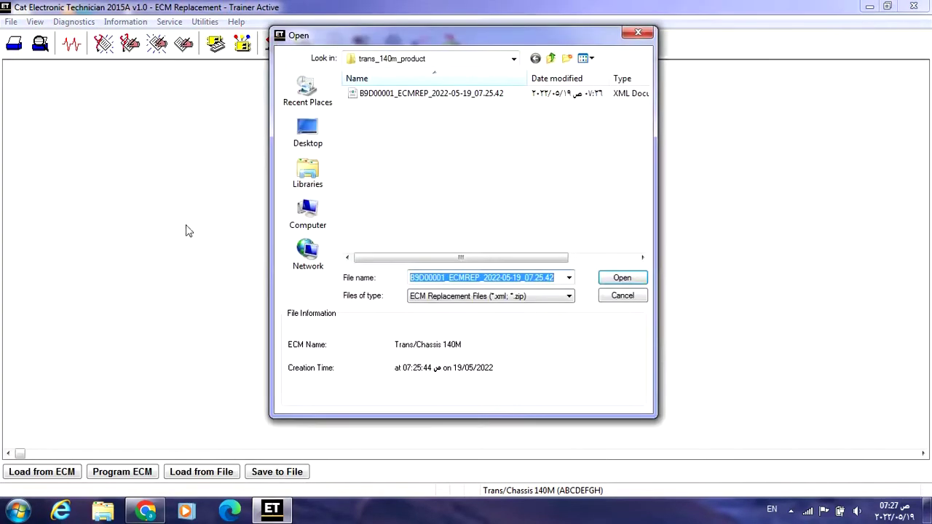
Load B9D00001_ECMREP_2022-05-19_07.25.42.xml from trans_140m_product and program the Trans/Chassis 140M ECM with it.
click(442, 96)
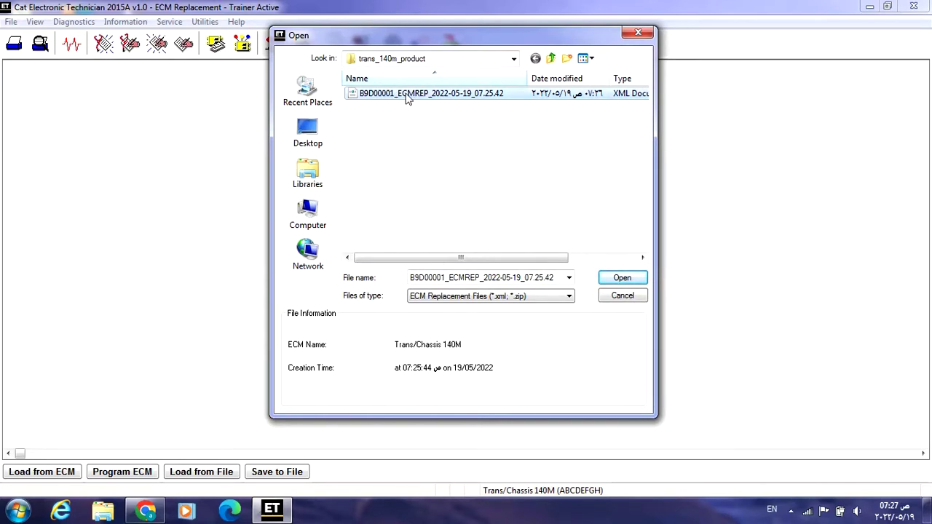
click(551, 58)
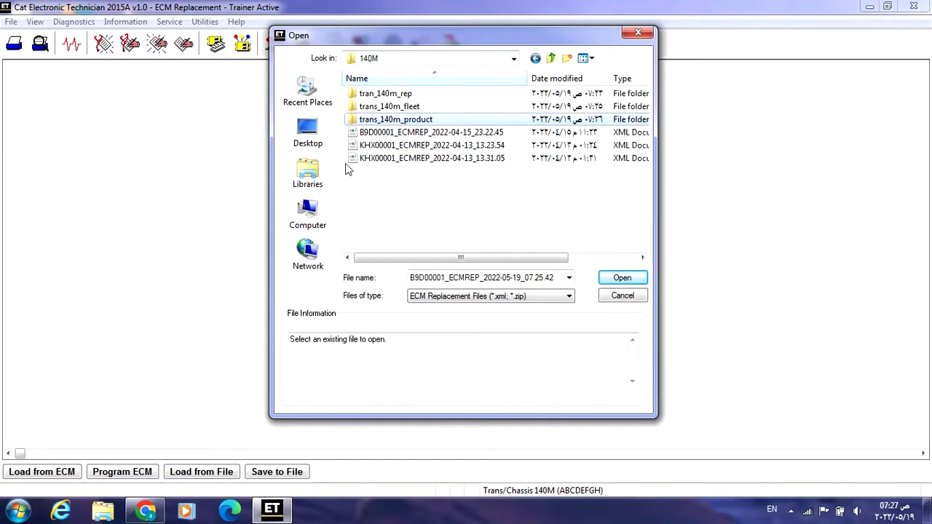
double_click(413, 121)
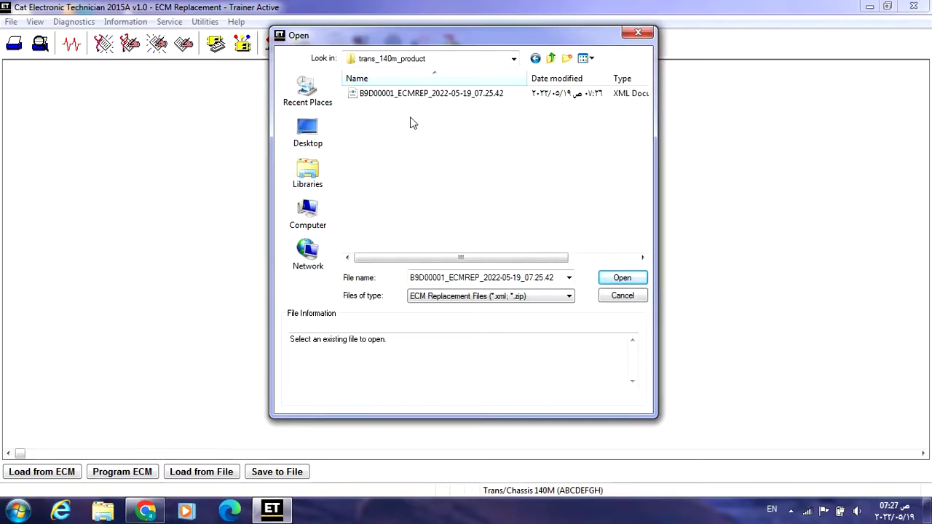
click(412, 95)
click(639, 277)
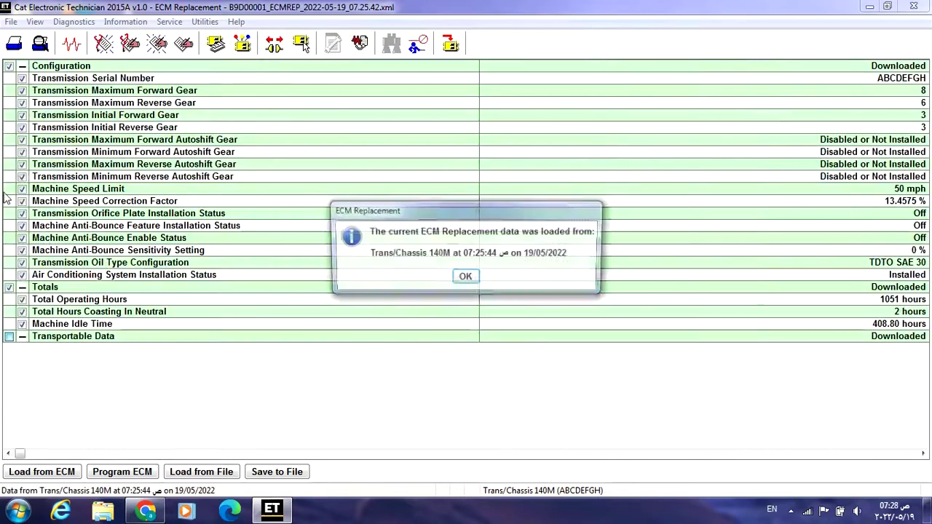
click(465, 278)
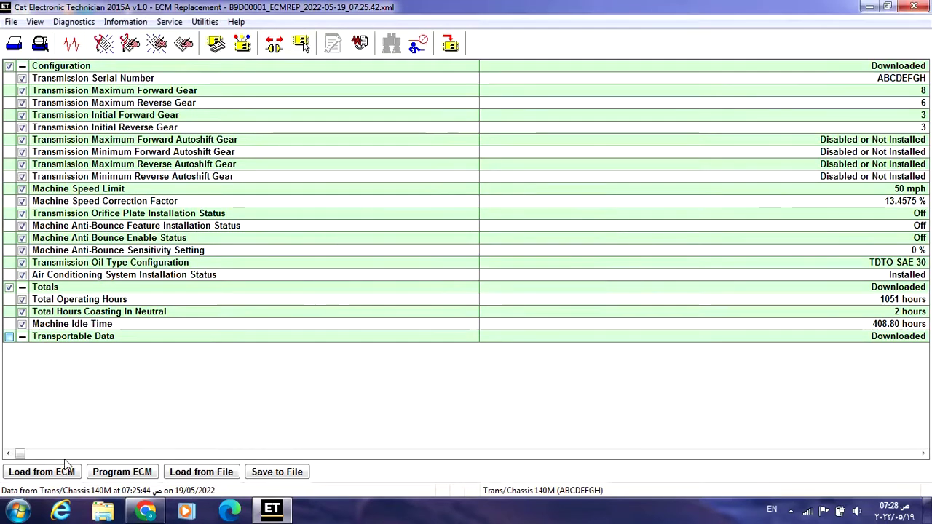
click(122, 472)
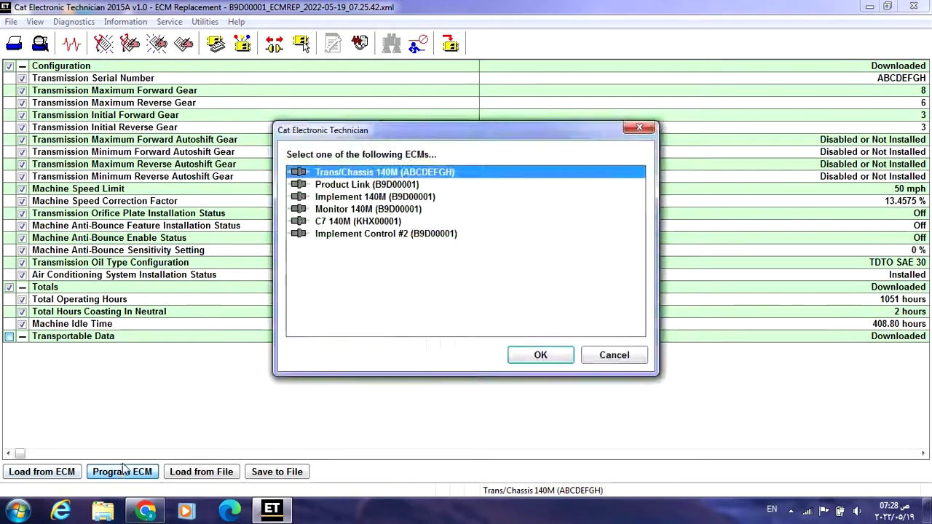
click(541, 354)
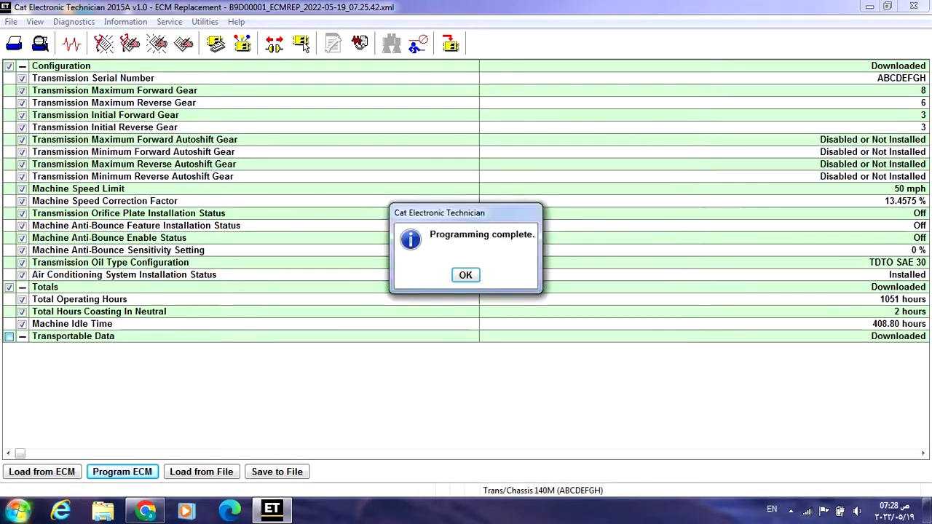